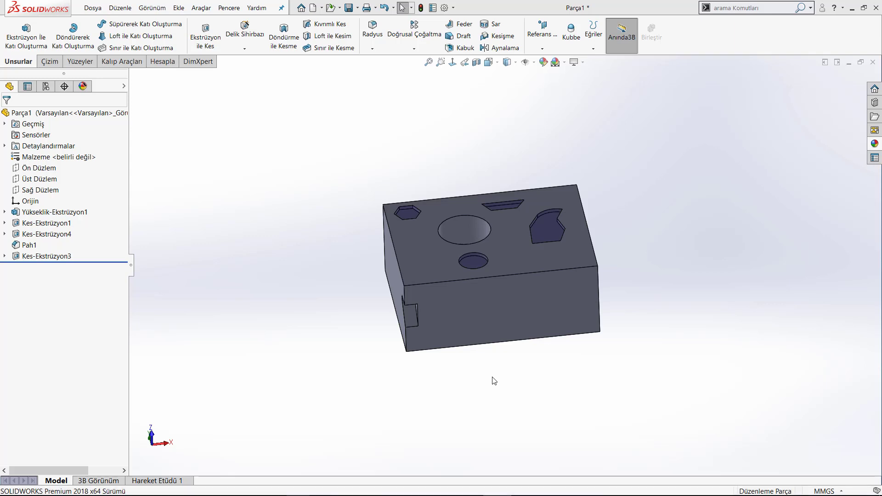
View the part Normal To and open new sketch Çizim6 on the Üst Düzlem plane.
{"action": "mouse_move", "coordinate": [493, 382]}
{"action": "middle_mouse_down"}
{"action": "mouse_move", "coordinate": [506, 337]}
{"action": "mouse_move", "coordinate": [504, 275]}
{"action": "middle_mouse_up"}
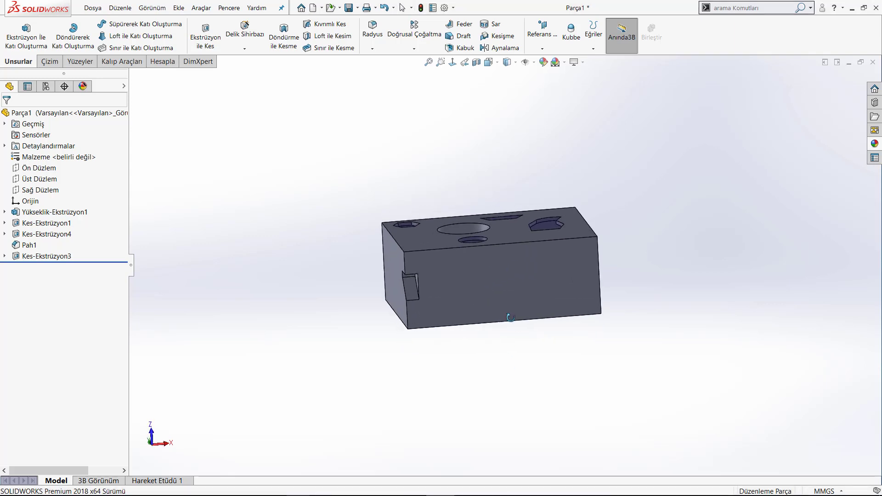
{"action": "left_click", "coordinate": [452, 62]}
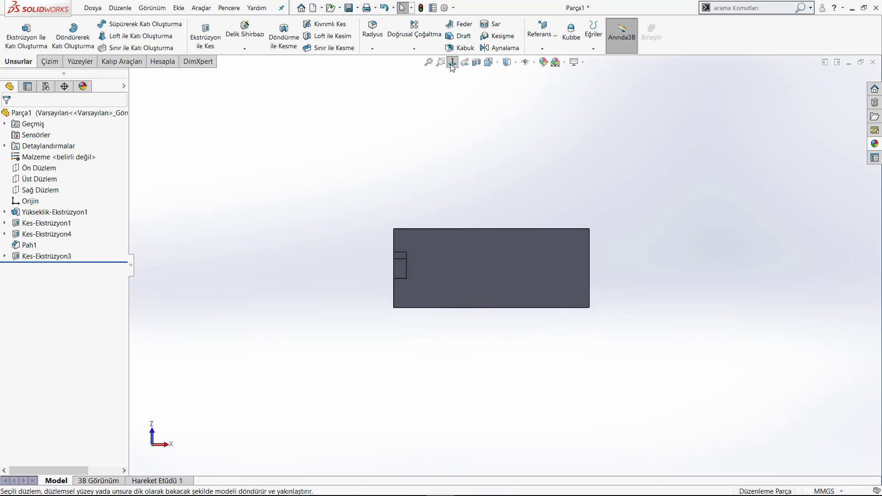
{"action": "left_click", "coordinate": [36, 168]}
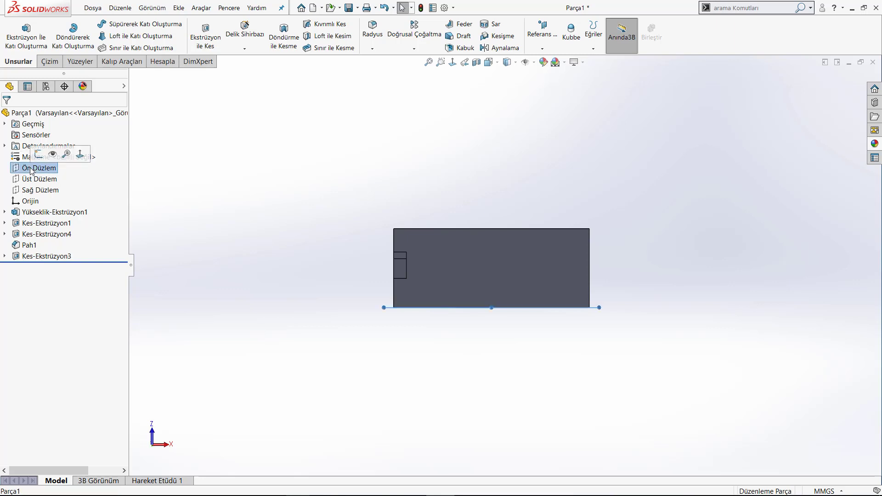
{"action": "left_click", "coordinate": [33, 180]}
{"action": "left_click", "coordinate": [41, 167]}
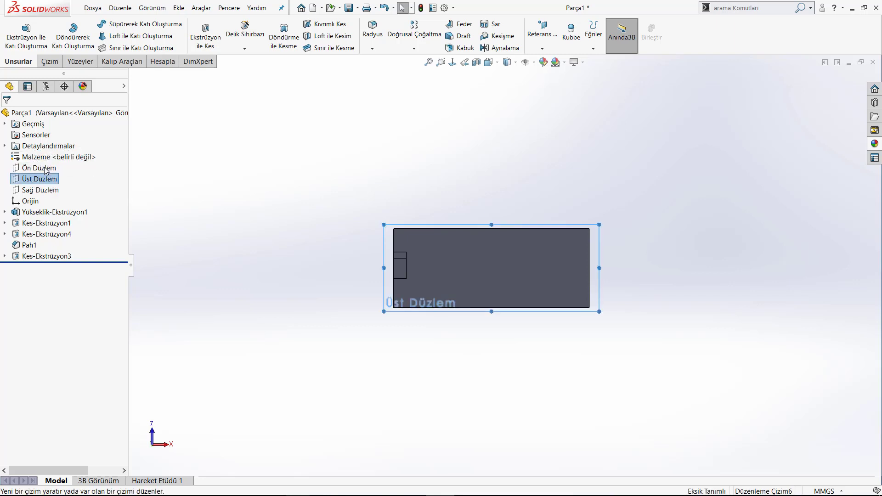
Draw a corner rectangle below the holed block and drag its top corner down to shorten it.
{"action": "key", "text": "r"}
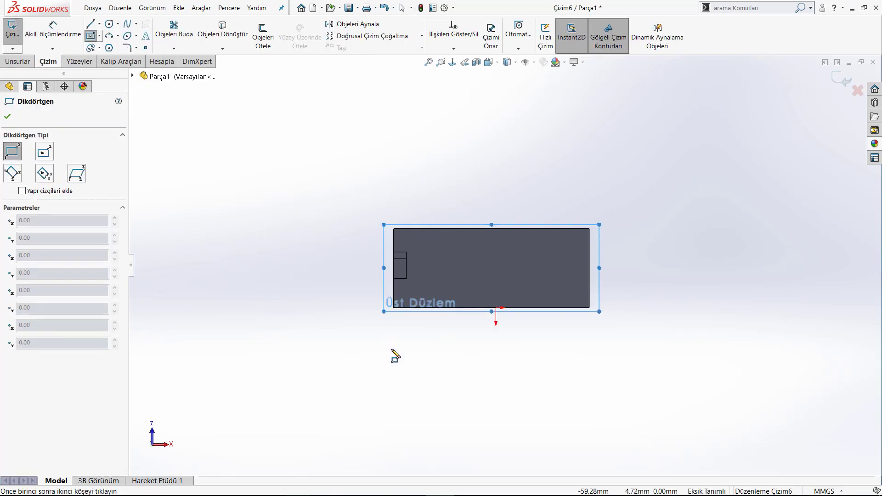
{"action": "left_click", "coordinate": [379, 316]}
{"action": "left_click", "coordinate": [604, 440]}
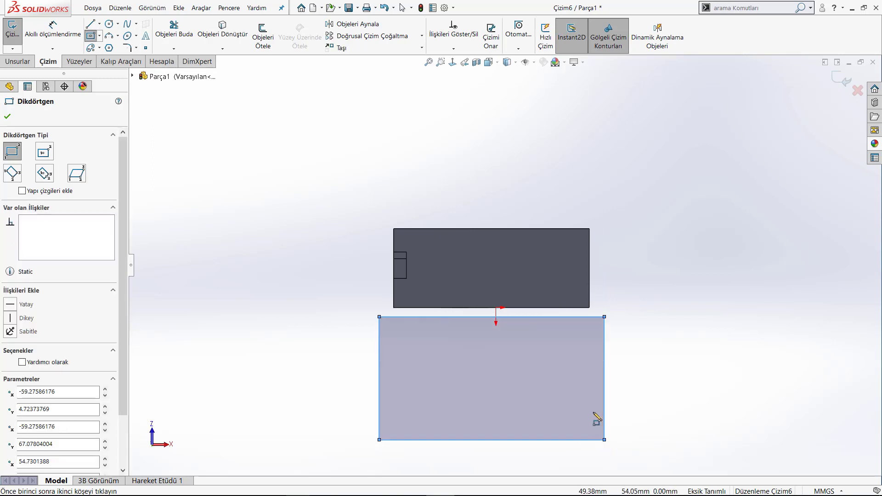
{"action": "key", "text": "Escape"}
{"action": "left_click_drag", "start_coordinate": [379, 317], "coordinate": [377, 378]}
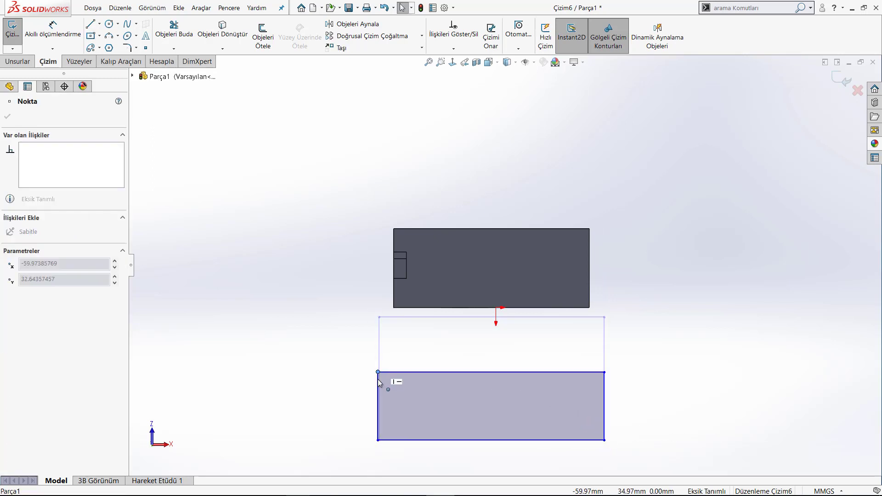
Extrude the rectangle Mid Plane to 170 mm as a second solid body.
{"action": "left_click", "coordinate": [17, 61]}
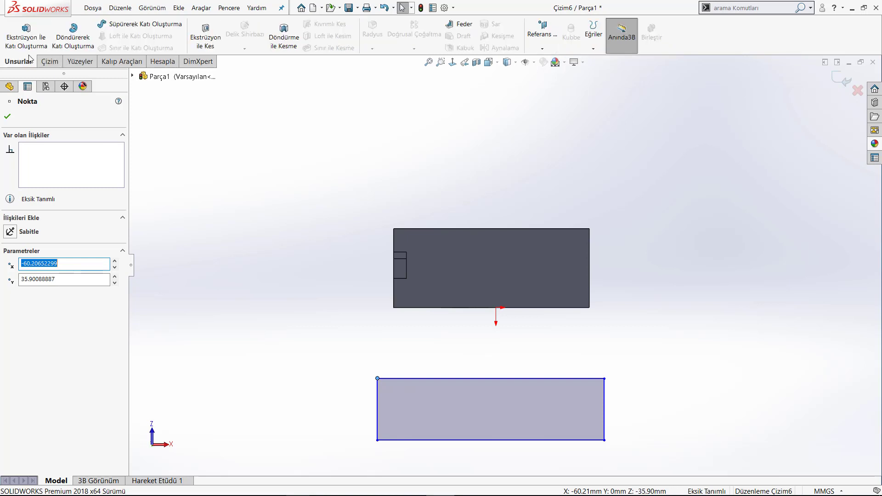
{"action": "left_click", "coordinate": [26, 35]}
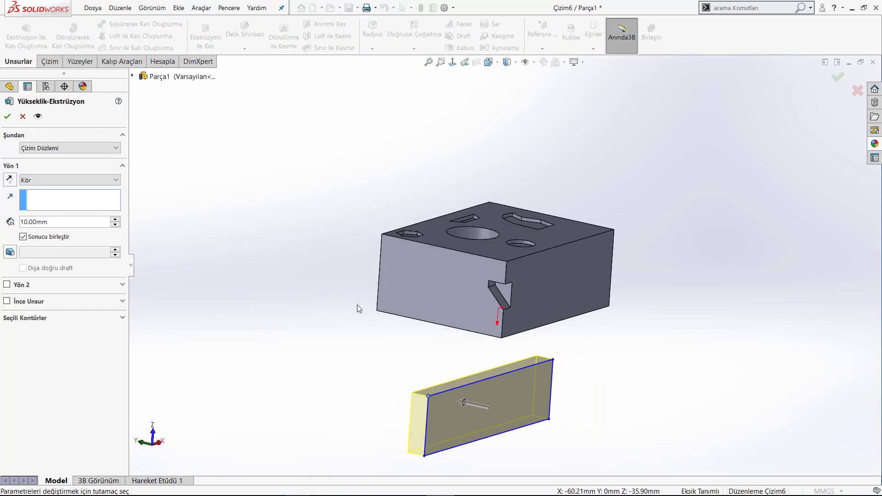
{"action": "left_click", "coordinate": [64, 182]}
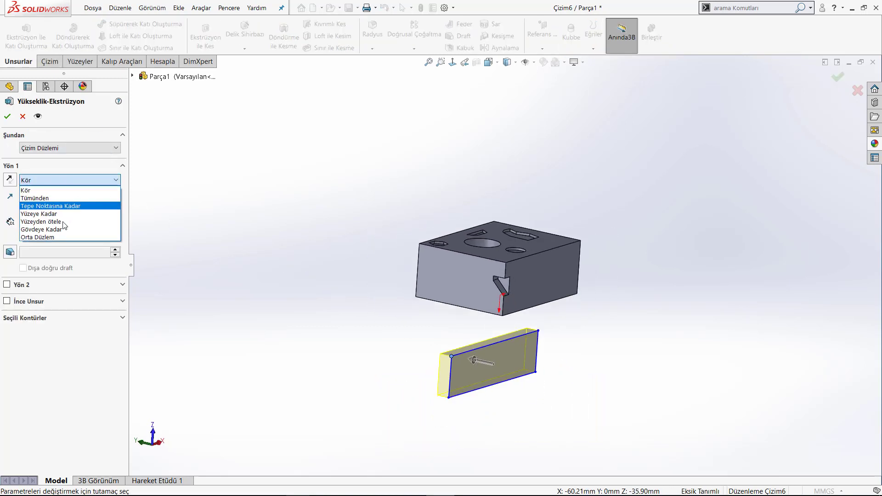
{"action": "left_click", "coordinate": [67, 235]}
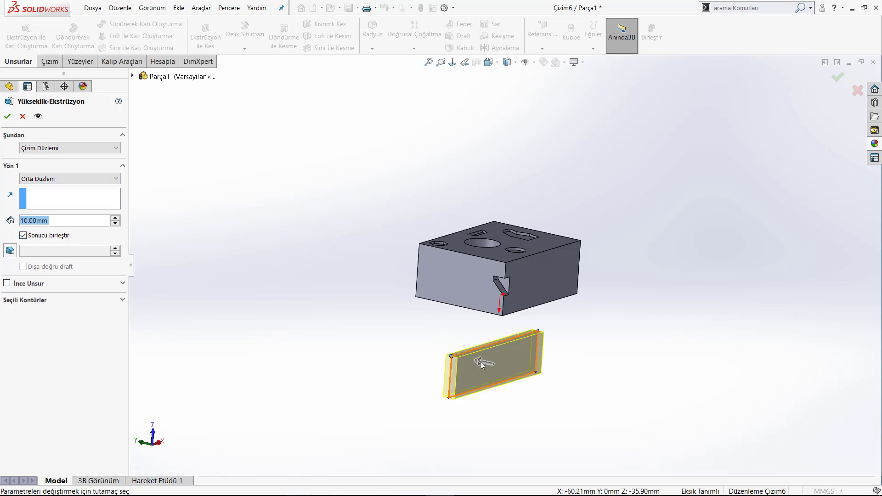
{"action": "left_click_drag", "start_coordinate": [480, 362], "coordinate": [397, 340]}
{"action": "key", "text": "Return"}
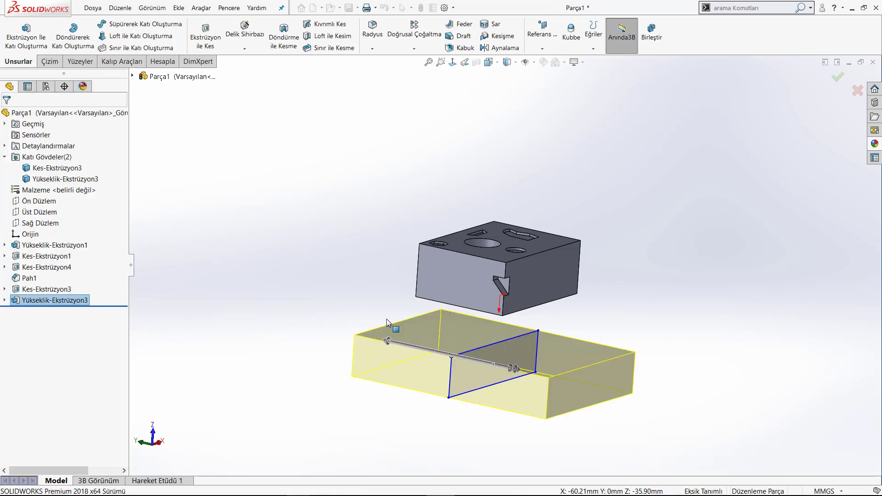
Inspect both blocks from several angles, then collapse the Katı Gövdeler folder.
{"action": "mouse_move", "coordinate": [335, 212]}
{"action": "middle_mouse_down"}
{"action": "mouse_move", "coordinate": [286, 200]}
{"action": "mouse_move", "coordinate": [293, 219]}
{"action": "middle_mouse_up"}
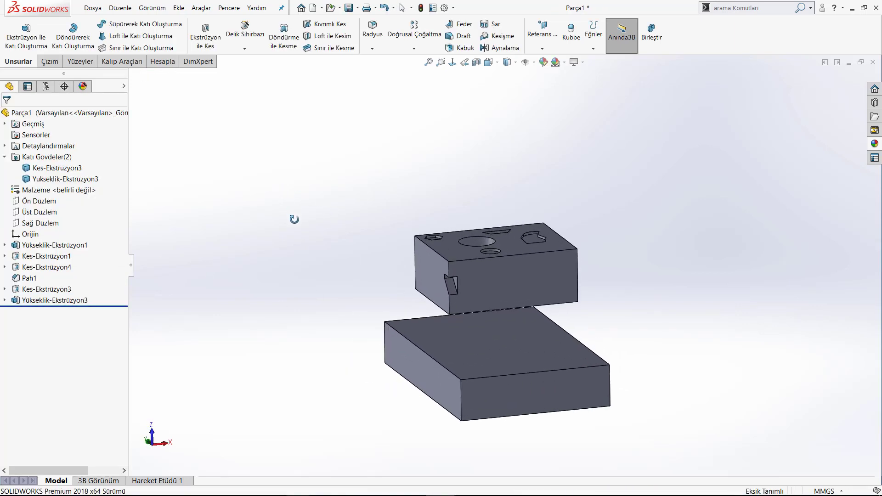
{"action": "middle_click_drag", "start_coordinate": [309, 251], "coordinate": [283, 235]}
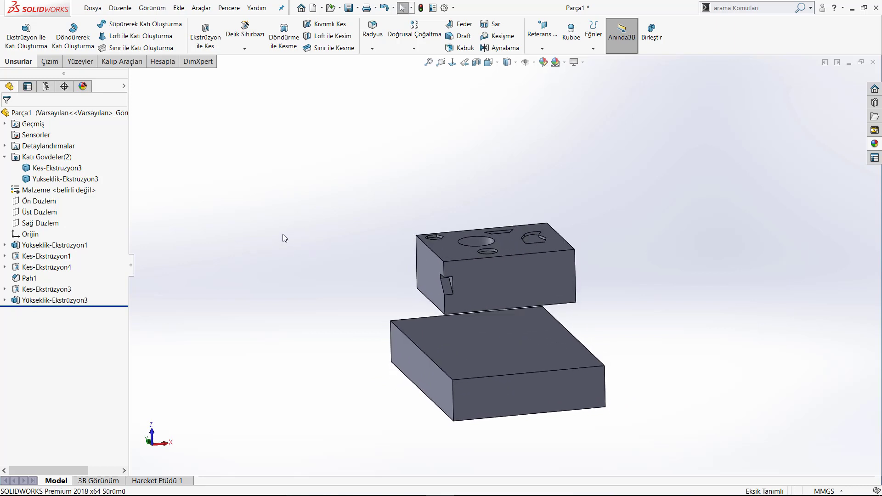
{"action": "scroll", "coordinate": [469, 269], "scroll_direction": "down", "scroll_amount": 3}
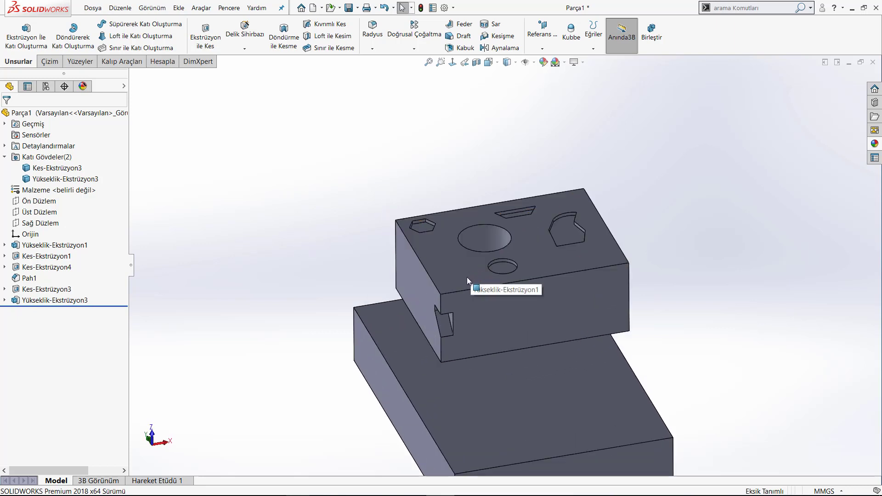
{"action": "scroll", "coordinate": [433, 313], "scroll_direction": "up", "scroll_amount": 3}
{"action": "scroll", "coordinate": [442, 178], "scroll_direction": "up", "scroll_amount": 2}
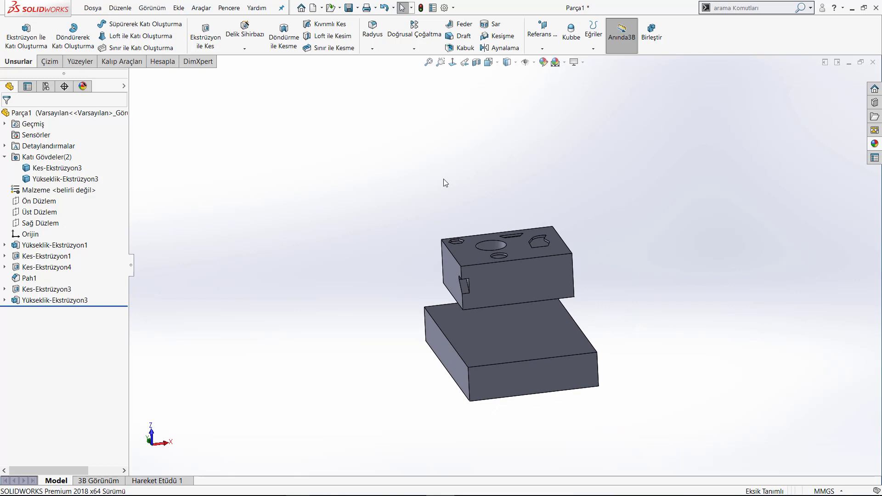
{"action": "left_click", "coordinate": [453, 65]}
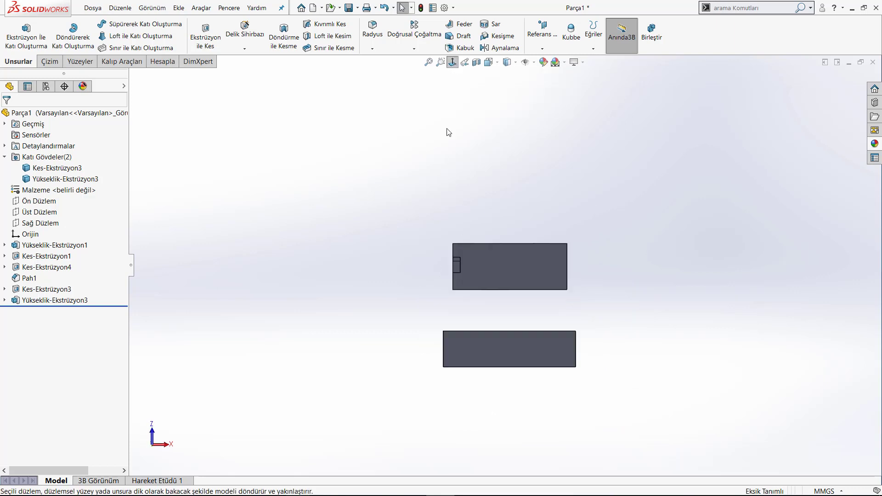
{"action": "scroll", "coordinate": [482, 350], "scroll_direction": "down", "scroll_amount": 2}
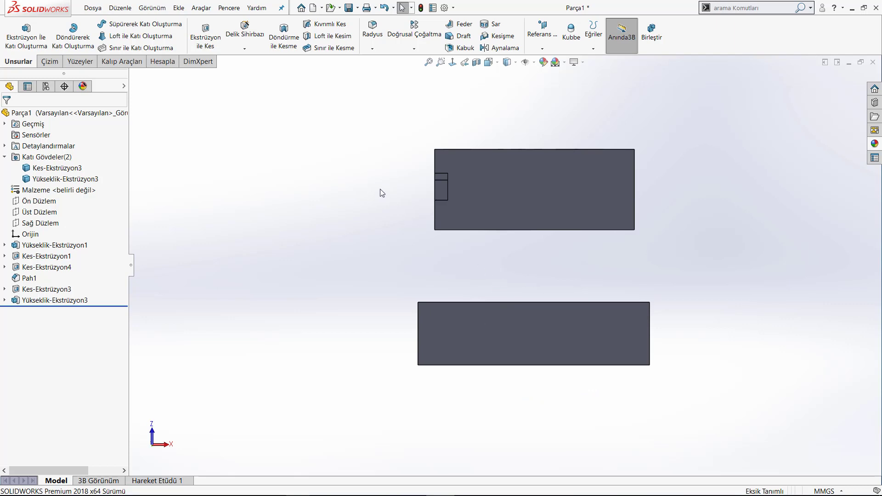
{"action": "middle_click_drag", "start_coordinate": [379, 189], "coordinate": [394, 237]}
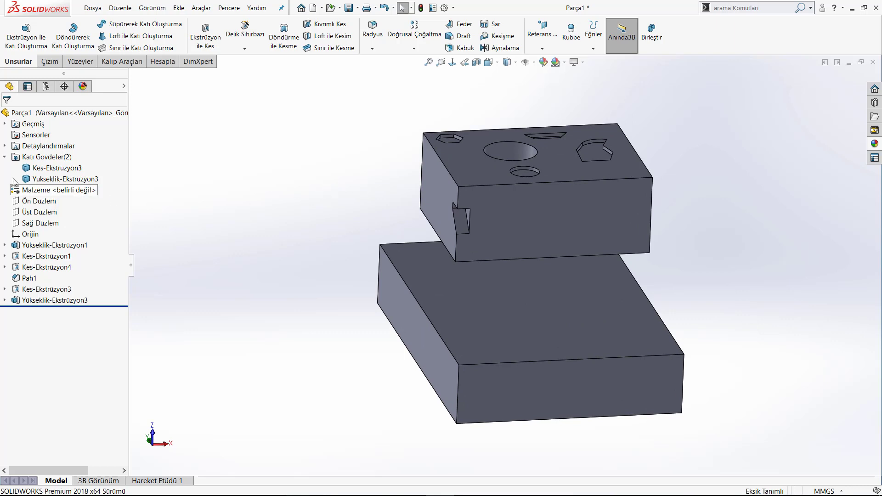
{"action": "left_click", "coordinate": [5, 157]}
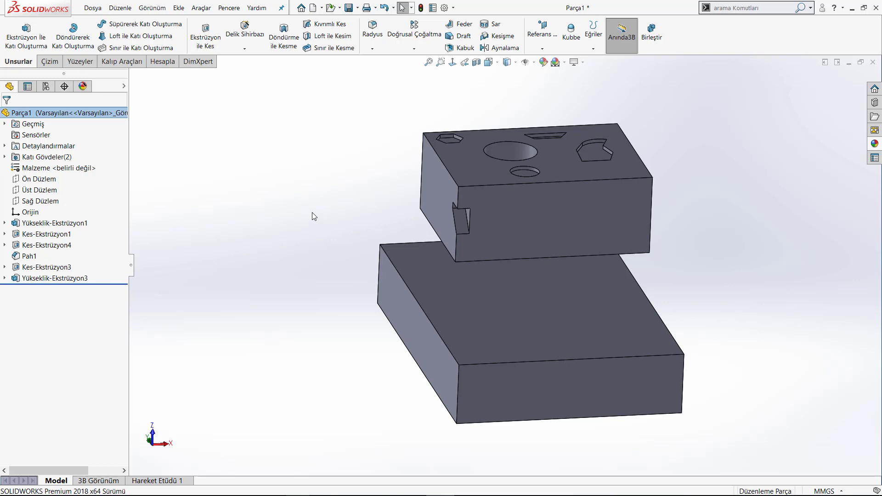
{"action": "middle_click_drag", "start_coordinate": [340, 195], "coordinate": [334, 195]}
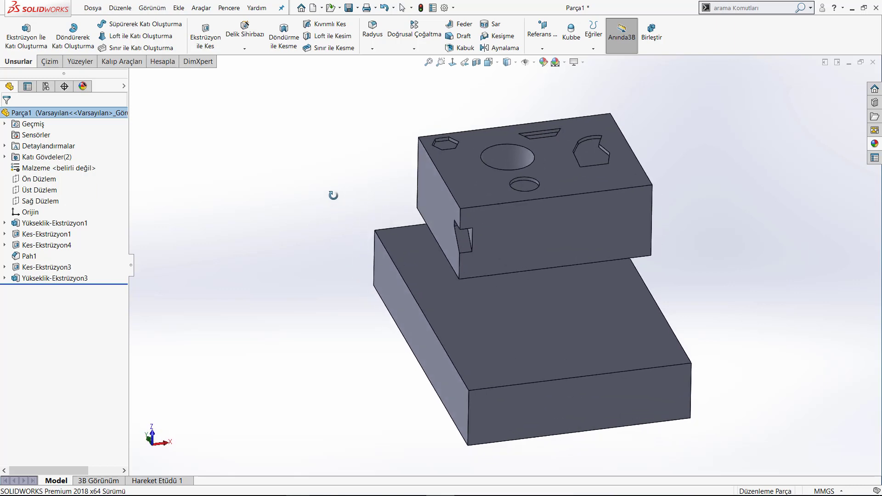
Sketch an ellipse about 11.65 by 4.51 right of the small hole and start an Extruded Cut.
{"action": "left_click", "coordinate": [463, 169]}
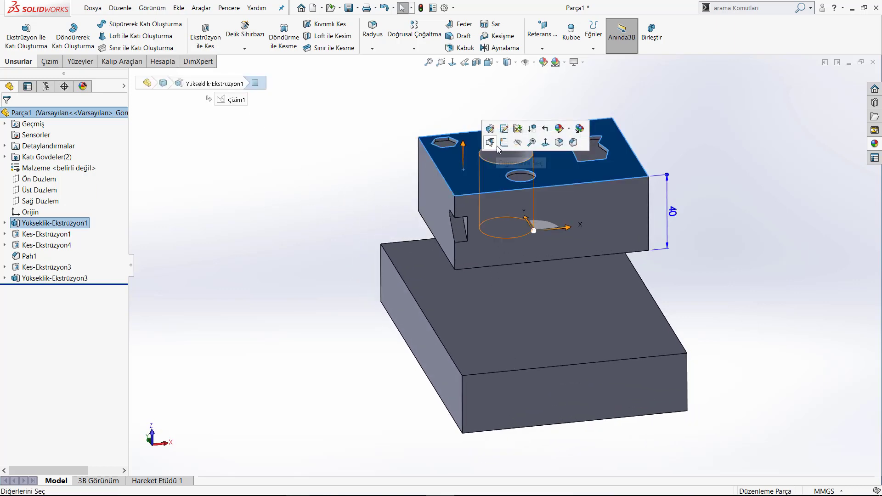
{"action": "left_click", "coordinate": [509, 144]}
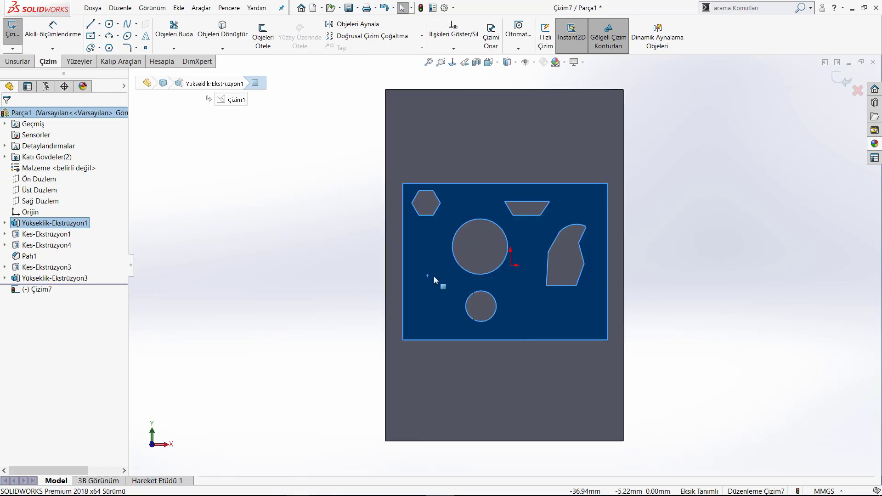
{"action": "key", "text": "c"}
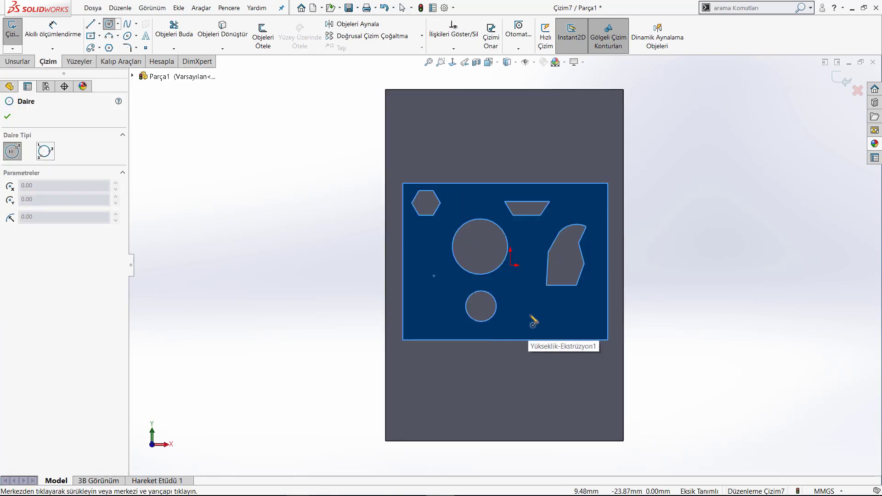
{"action": "left_click", "coordinate": [128, 37]}
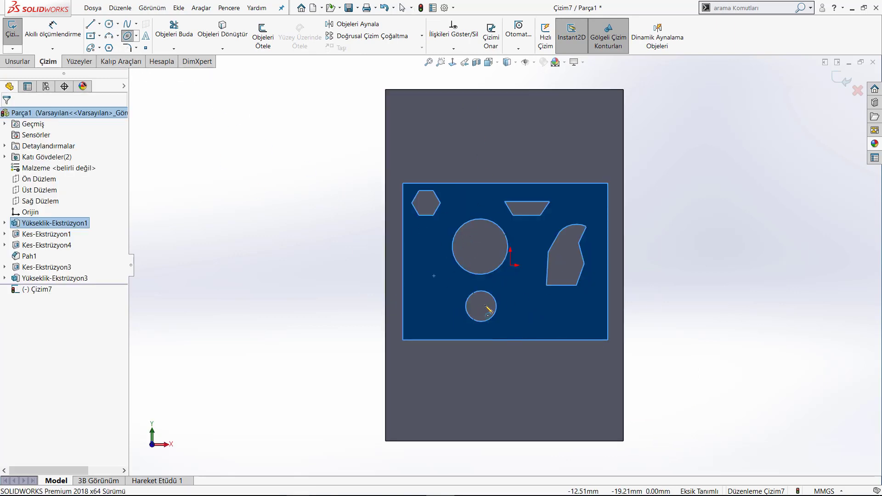
{"action": "left_click", "coordinate": [531, 315]}
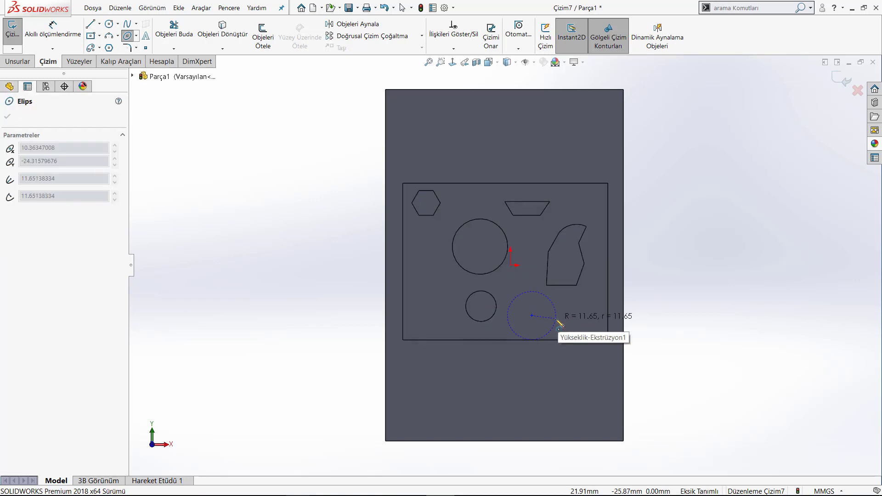
{"action": "left_click", "coordinate": [555, 316]}
{"action": "left_click", "coordinate": [546, 327]}
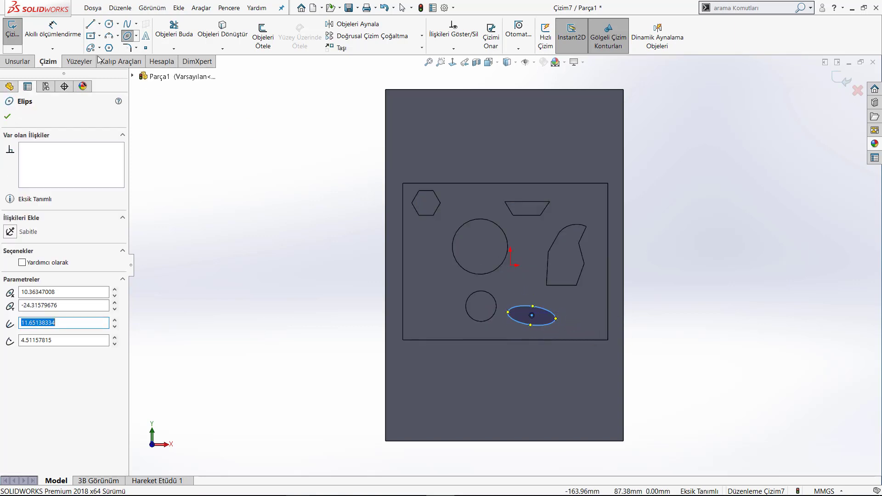
{"action": "left_click", "coordinate": [17, 61]}
{"action": "left_click", "coordinate": [205, 44]}
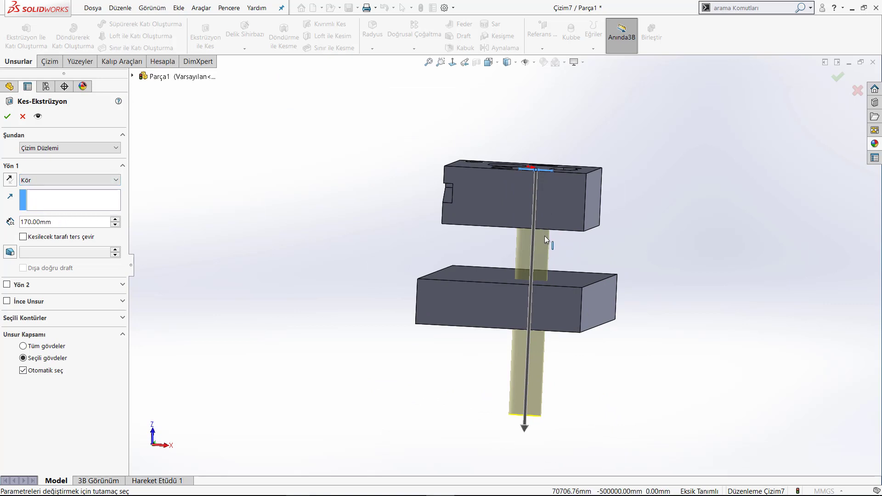
Set the cut's end condition to Up To Body with the base block, and confirm.
{"action": "left_click", "coordinate": [52, 183]}
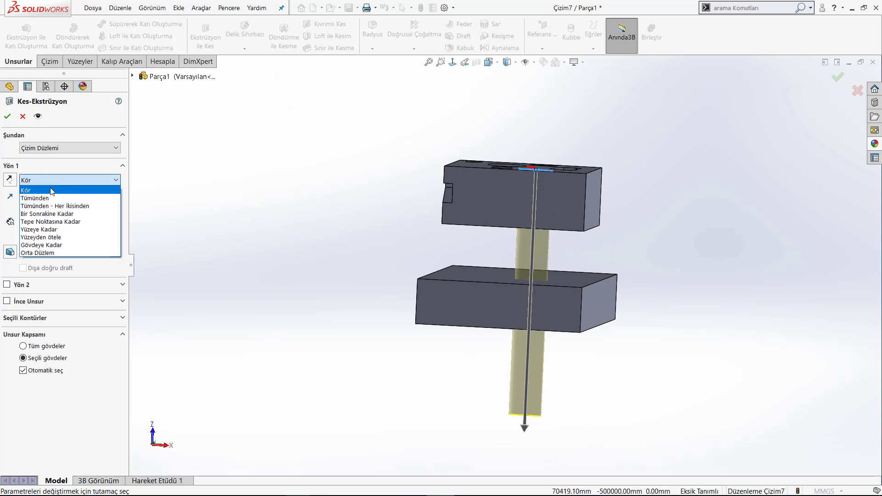
{"action": "left_click", "coordinate": [60, 248]}
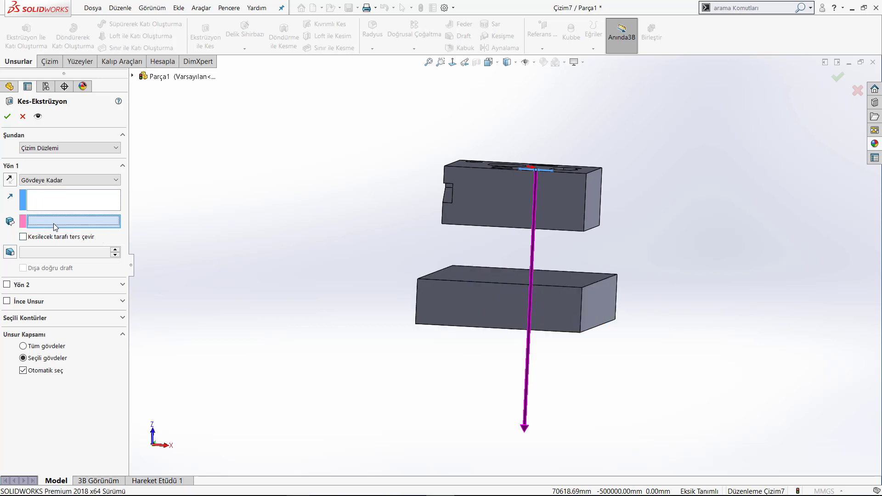
{"action": "left_click", "coordinate": [495, 277]}
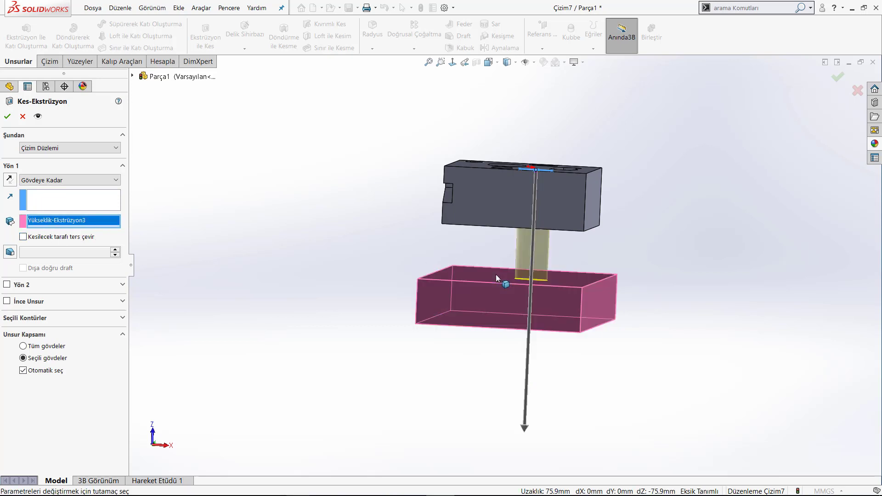
{"action": "key", "text": "Return"}
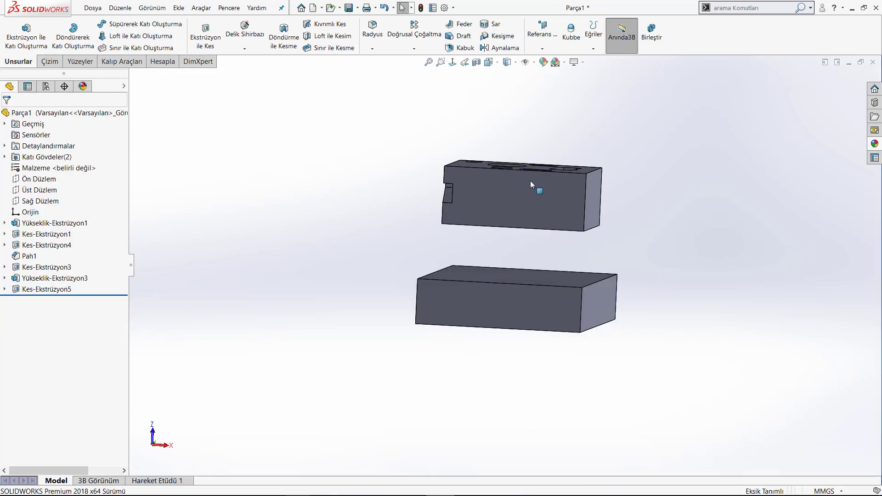
Select Kes-Ekstrüzyon5 and open it for editing.
{"action": "mouse_move", "coordinate": [530, 186]}
{"action": "middle_mouse_down"}
{"action": "mouse_move", "coordinate": [527, 255]}
{"action": "mouse_move", "coordinate": [530, 231]}
{"action": "middle_mouse_up"}
{"action": "left_click", "coordinate": [529, 231]}
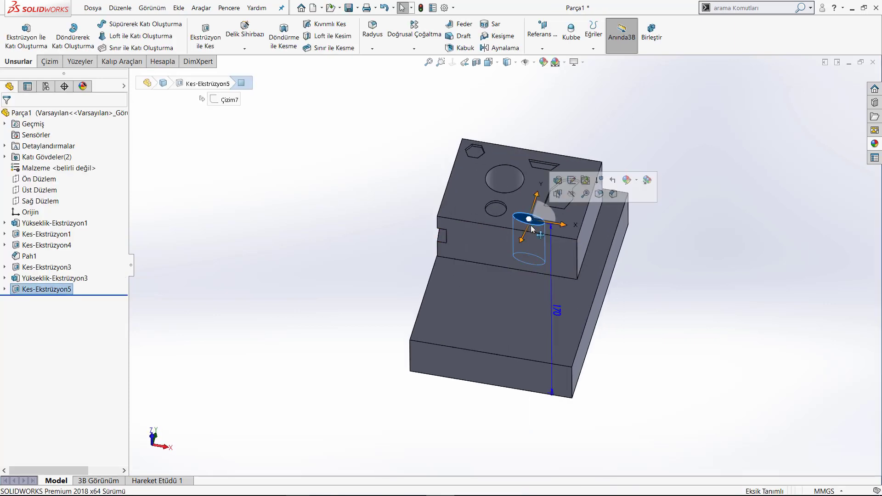
{"action": "left_click", "coordinate": [531, 310]}
{"action": "mouse_move", "coordinate": [531, 319]}
{"action": "middle_mouse_down"}
{"action": "mouse_move", "coordinate": [534, 283]}
{"action": "mouse_move", "coordinate": [492, 304]}
{"action": "middle_mouse_up"}
{"action": "left_click", "coordinate": [599, 249]}
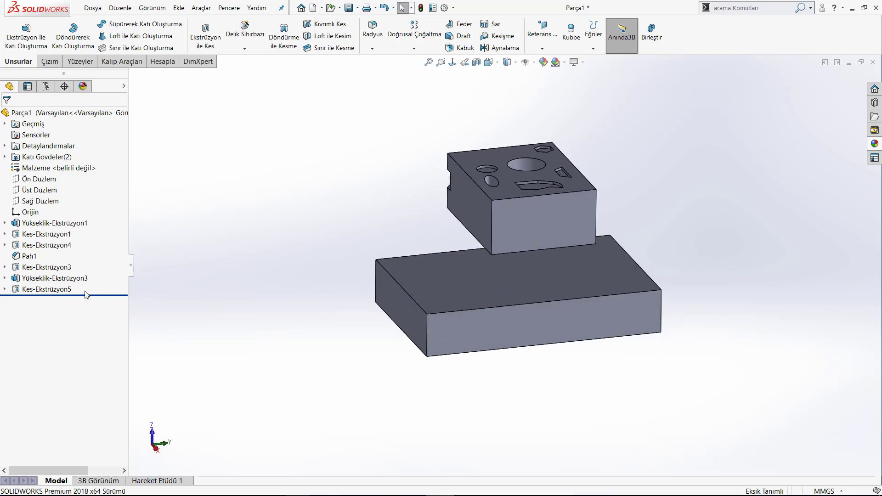
{"action": "left_click", "coordinate": [46, 288]}
{"action": "left_click", "coordinate": [54, 264]}
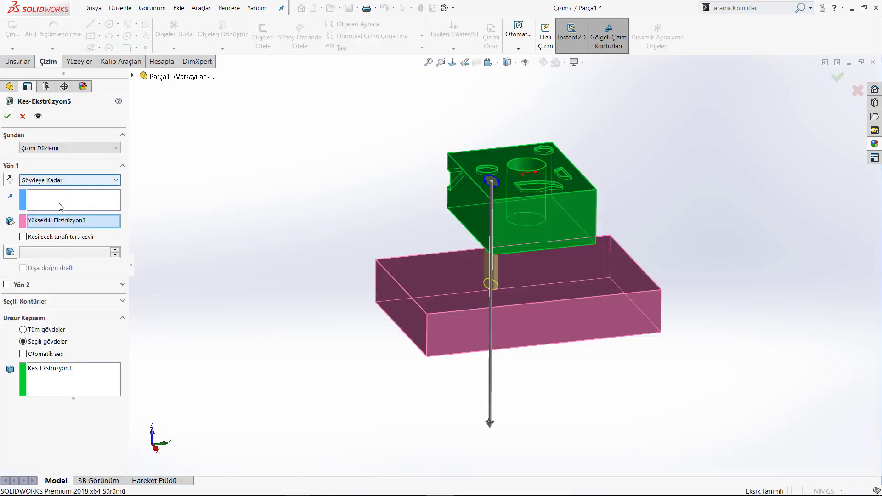
Try a Mid Plane end condition for the cut, then switch back to Up To Body.
{"action": "left_click", "coordinate": [76, 180]}
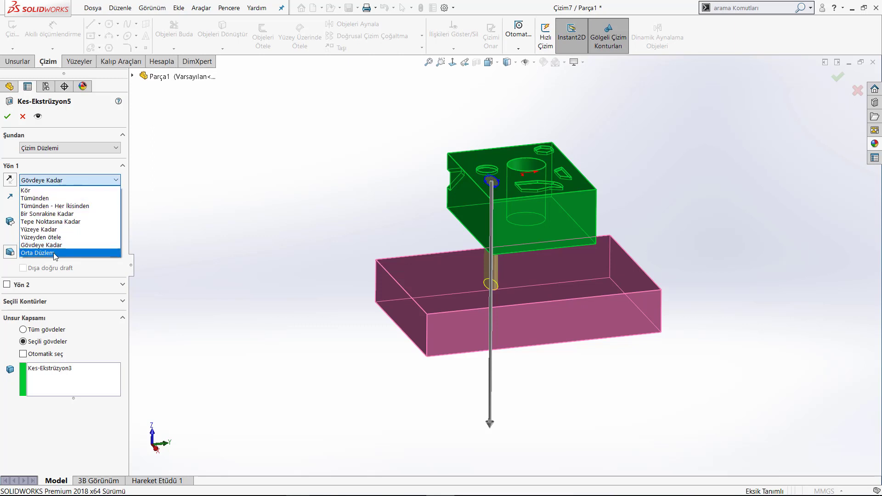
{"action": "left_click", "coordinate": [54, 255]}
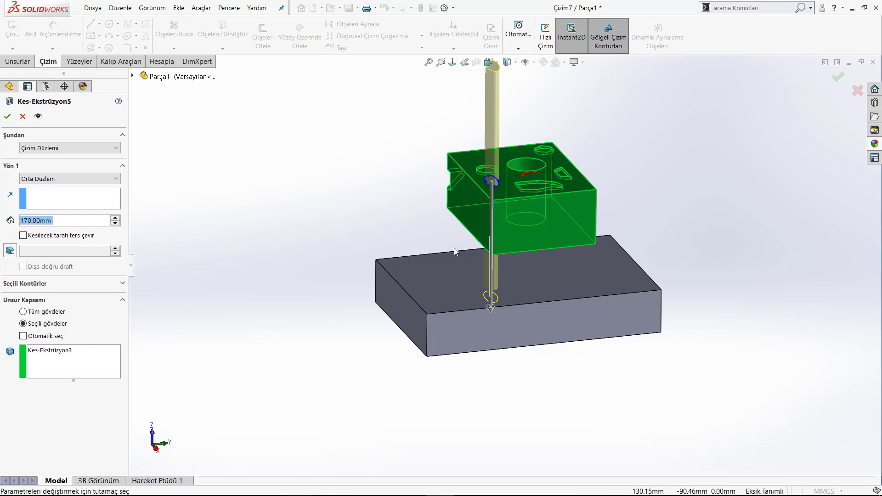
{"action": "middle_click_drag", "start_coordinate": [454, 247], "coordinate": [513, 176]}
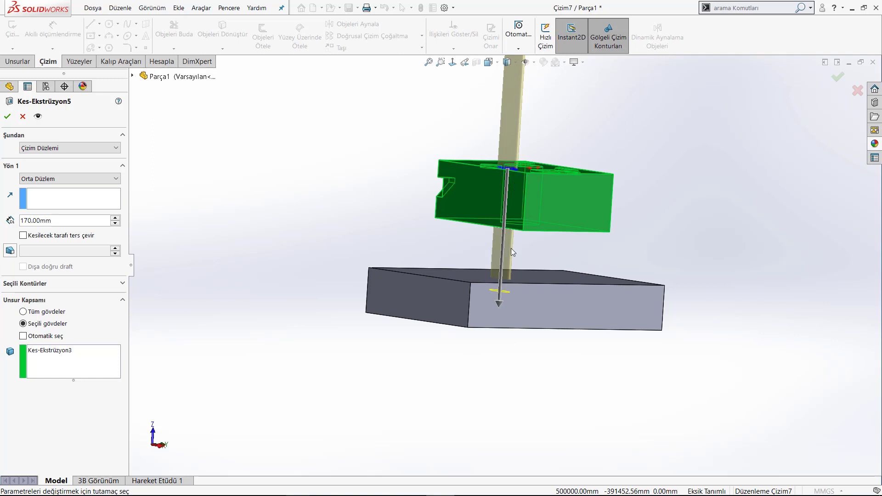
{"action": "left_click", "coordinate": [59, 179]}
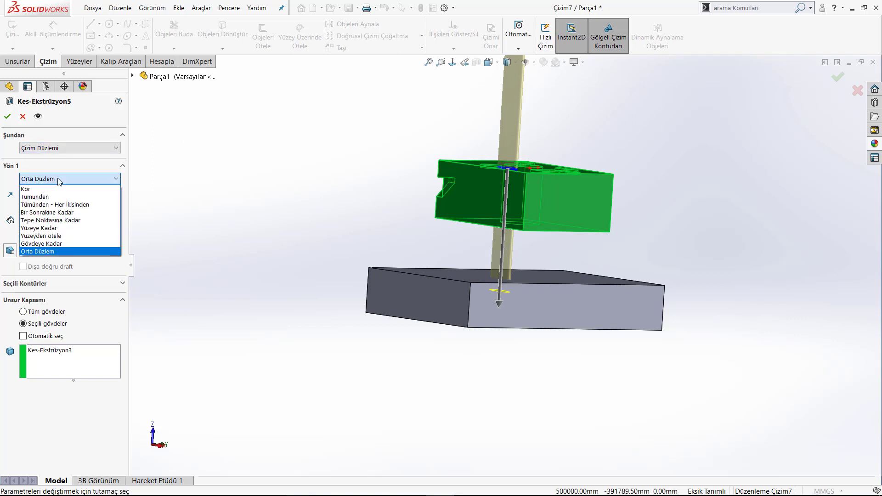
{"action": "left_click", "coordinate": [52, 244]}
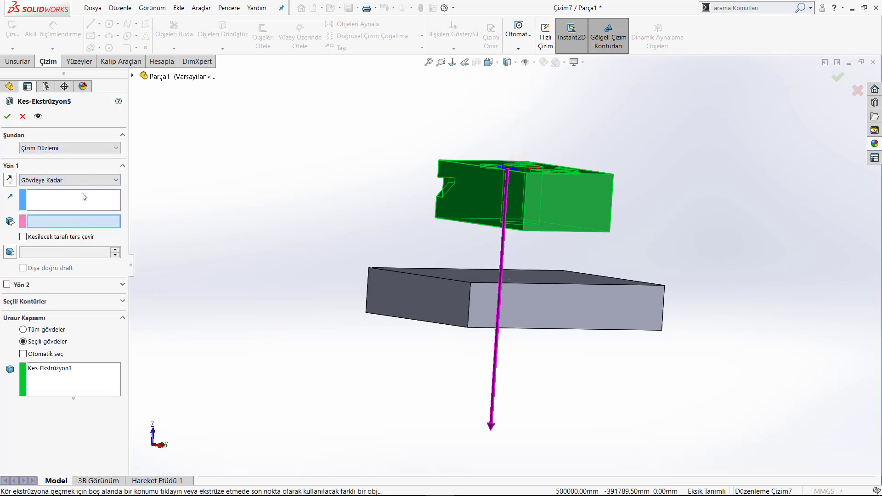
Reselect the base block as the limiting body and confirm the edited cut.
{"action": "middle_click_drag", "start_coordinate": [297, 171], "coordinate": [429, 283]}
{"action": "left_click", "coordinate": [451, 284]}
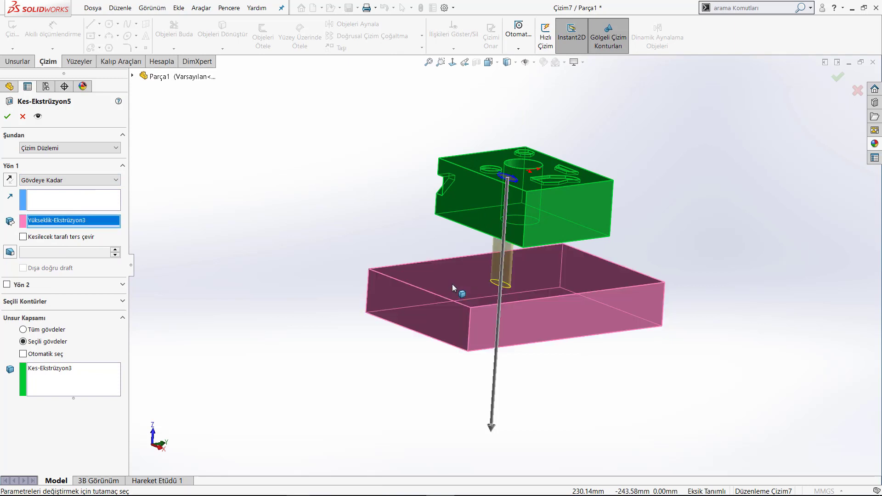
{"action": "middle_click_drag", "start_coordinate": [475, 313], "coordinate": [474, 272]}
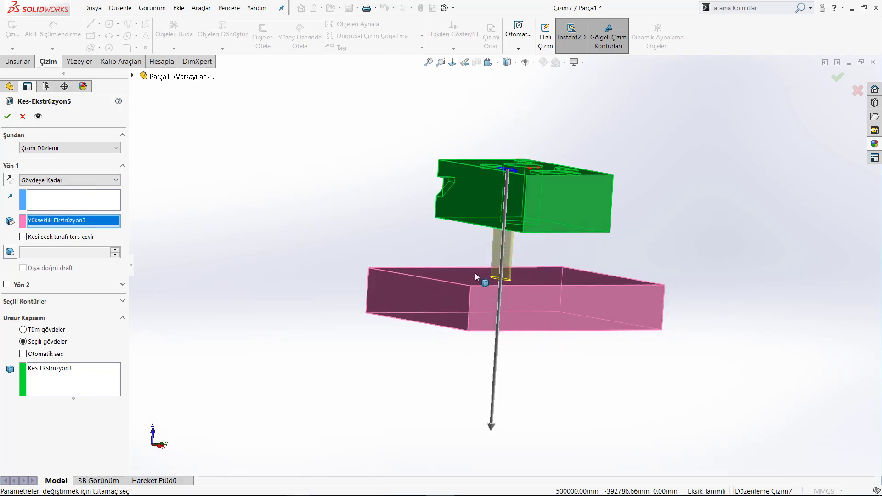
{"action": "left_click", "coordinate": [475, 273]}
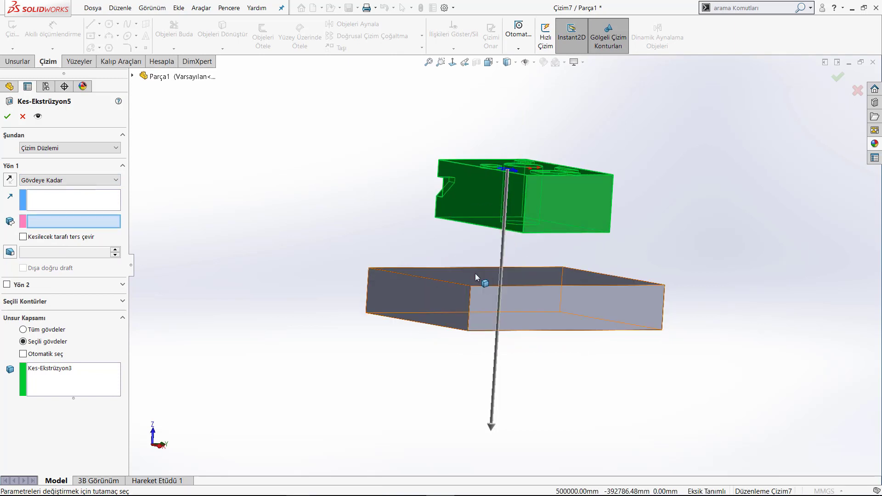
{"action": "middle_click_drag", "start_coordinate": [489, 307], "coordinate": [484, 301]}
{"action": "left_click", "coordinate": [480, 308]}
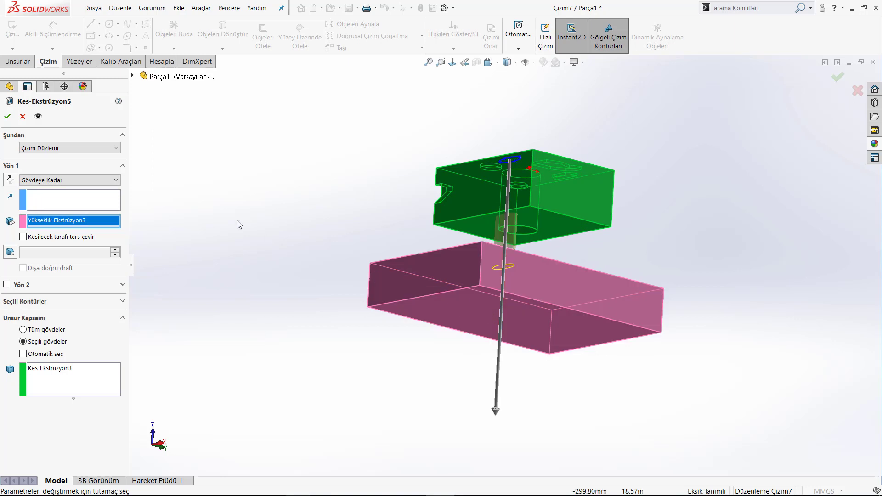
{"action": "left_click", "coordinate": [134, 75]}
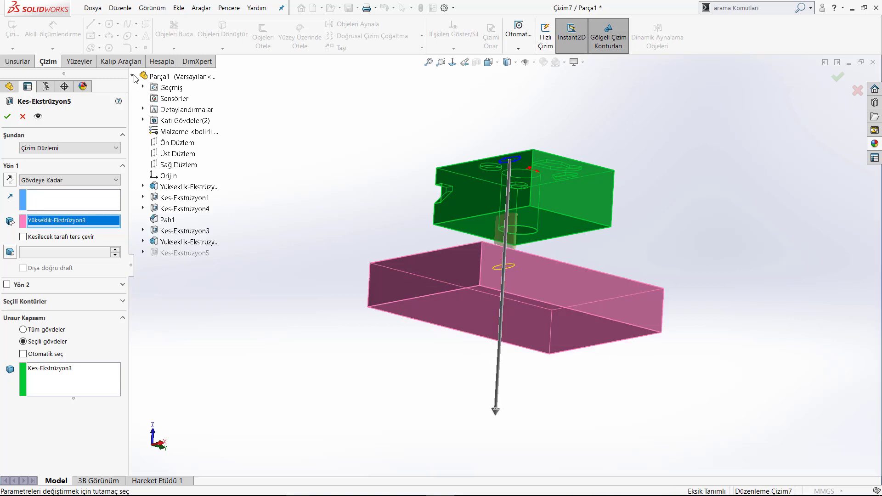
{"action": "left_click", "coordinate": [143, 120]}
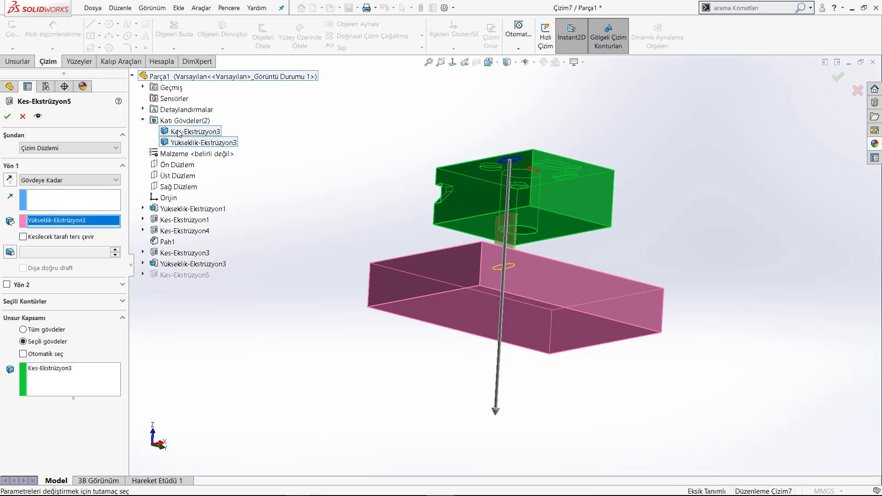
{"action": "left_click", "coordinate": [7, 120]}
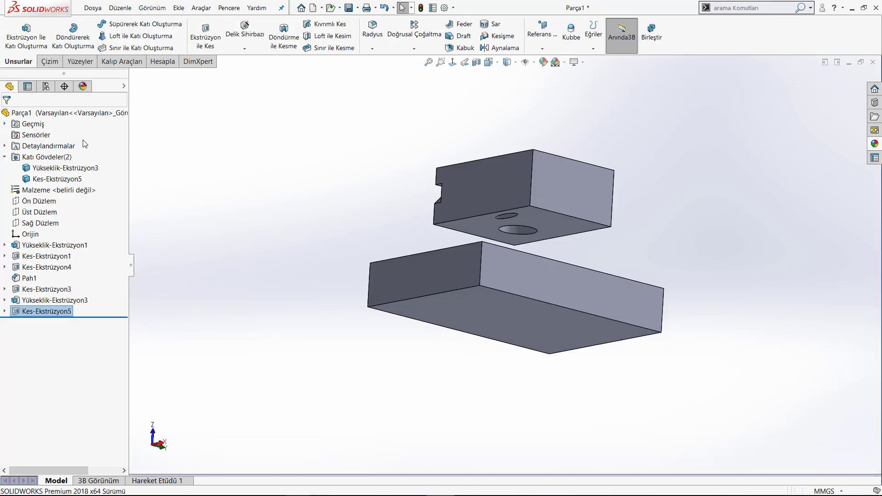
View the base block Normal To and select its top face for sketching.
{"action": "left_click", "coordinate": [494, 317]}
{"action": "middle_click_drag", "start_coordinate": [329, 179], "coordinate": [332, 205]}
{"action": "left_click", "coordinate": [331, 206]}
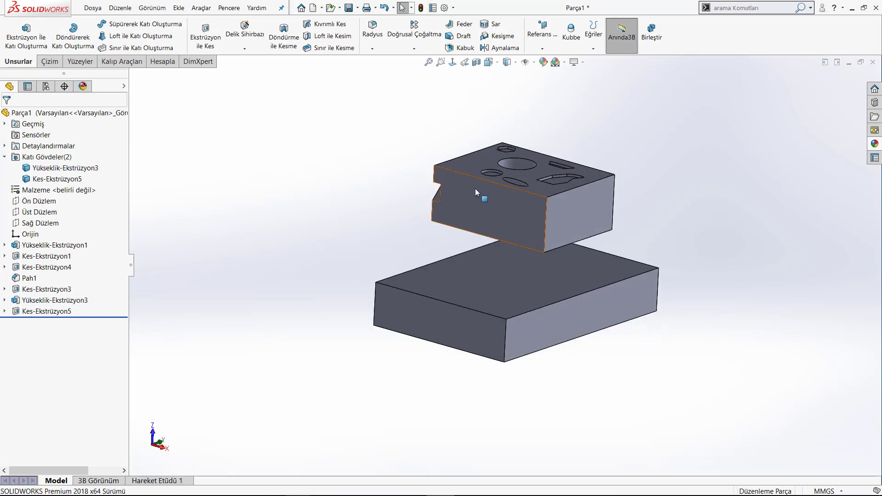
{"action": "left_click", "coordinate": [514, 270]}
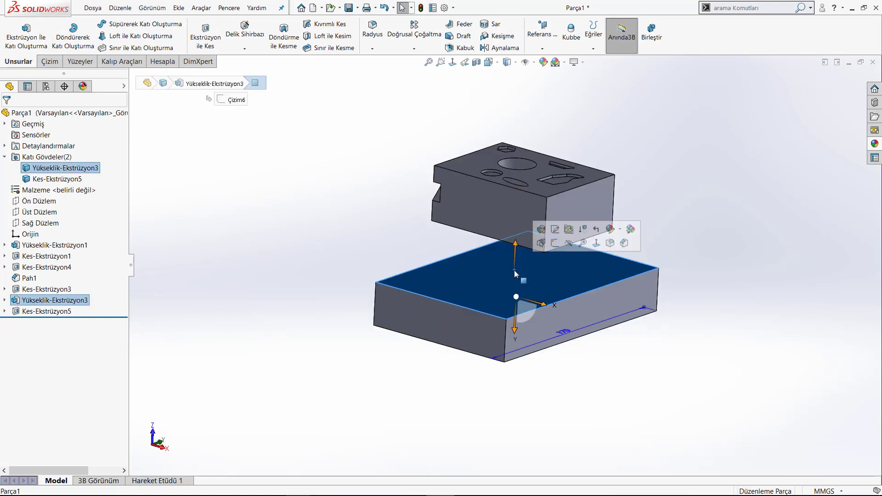
{"action": "left_click", "coordinate": [346, 214]}
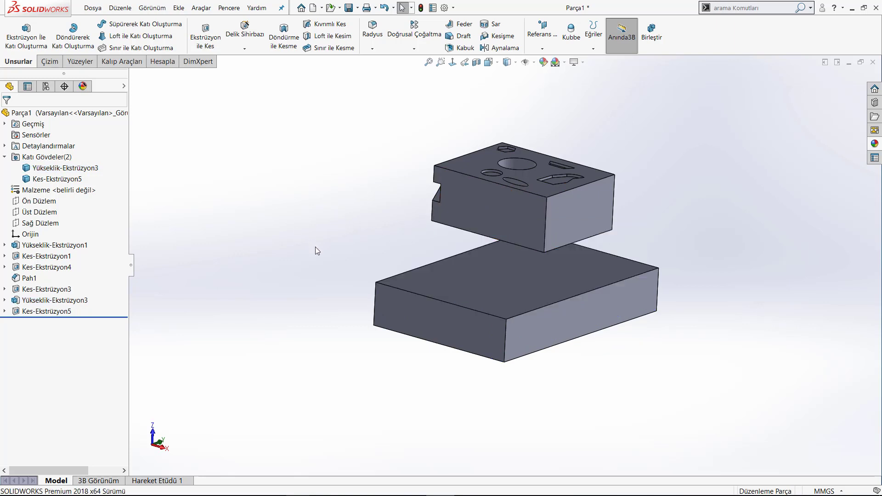
{"action": "middle_click_drag", "start_coordinate": [315, 247], "coordinate": [272, 242]}
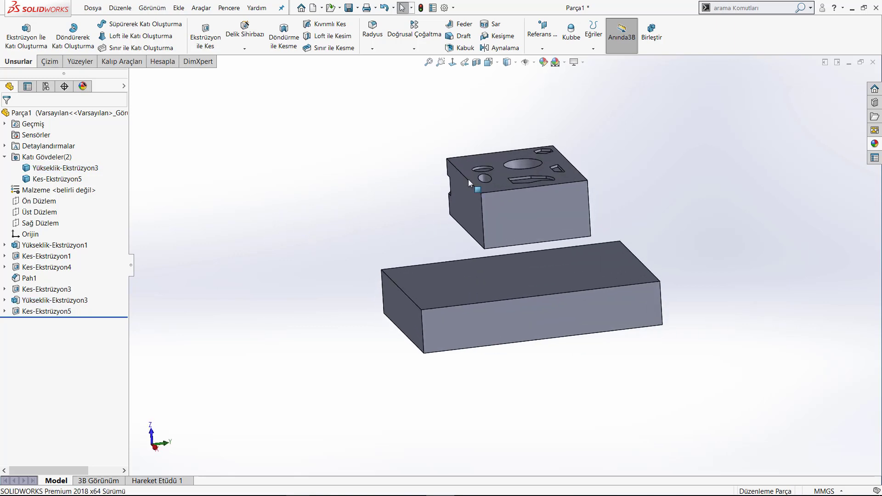
{"action": "left_click", "coordinate": [452, 62]}
{"action": "left_click", "coordinate": [493, 292]}
In new sketch Çizim8, draw a 3-point arc on the base block's top edge and close it with a line.
{"action": "left_click", "coordinate": [534, 265]}
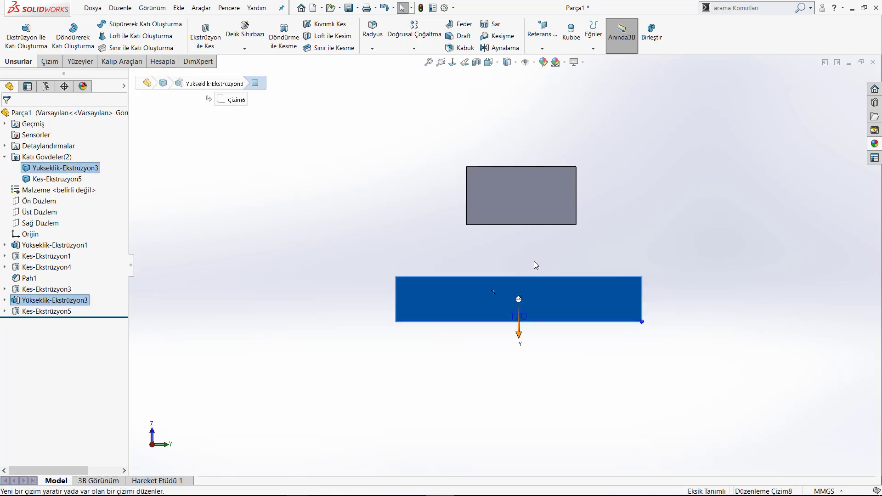
{"action": "right_click_drag", "start_coordinate": [555, 299], "coordinate": [566, 299]}
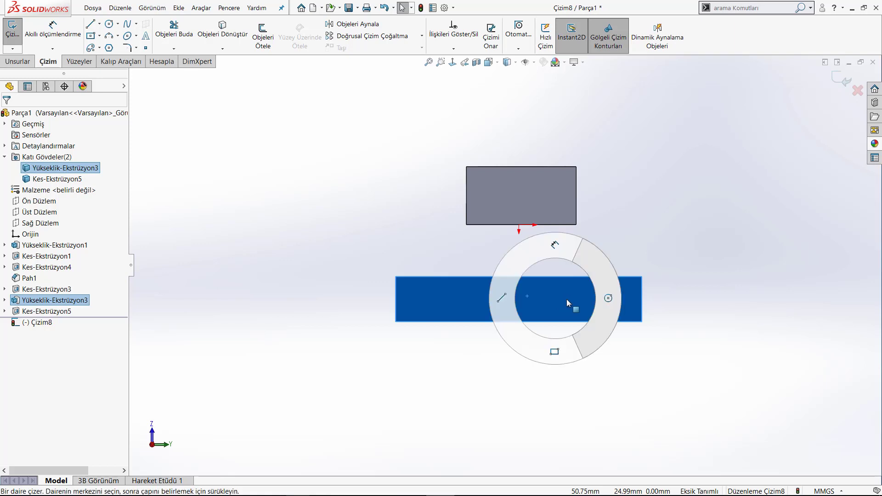
{"action": "left_click", "coordinate": [109, 35]}
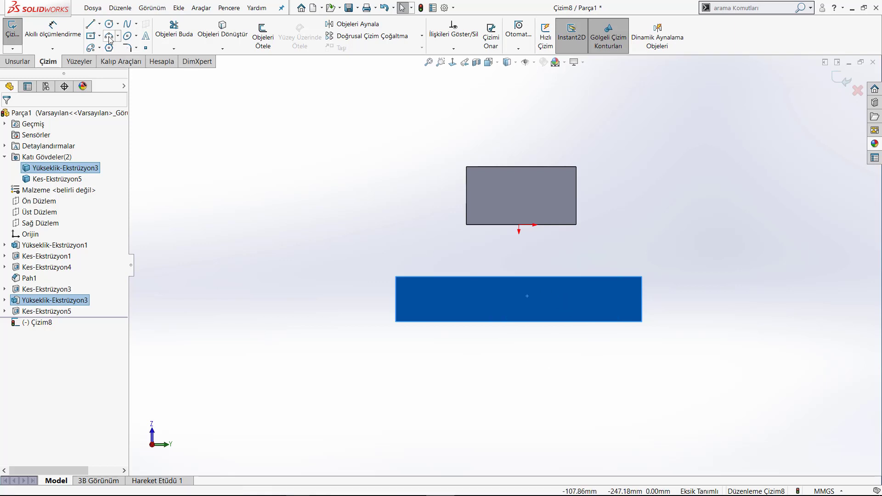
{"action": "left_click", "coordinate": [542, 276]}
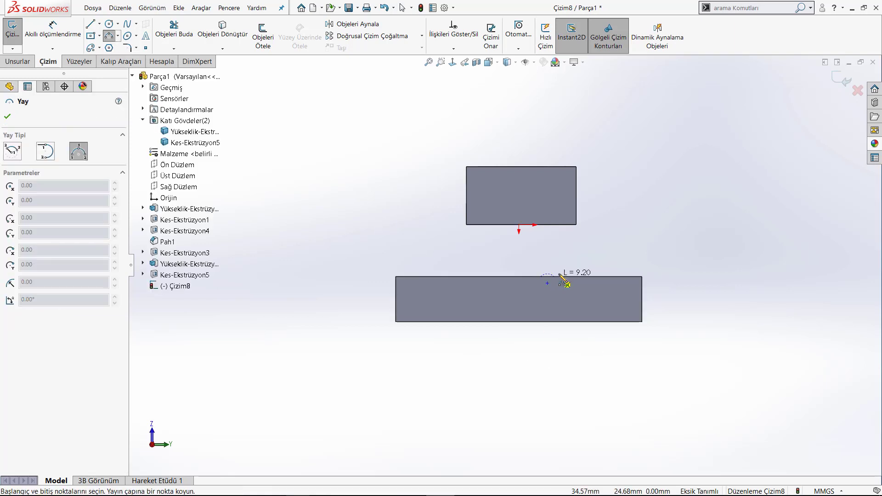
{"action": "left_click", "coordinate": [586, 277]}
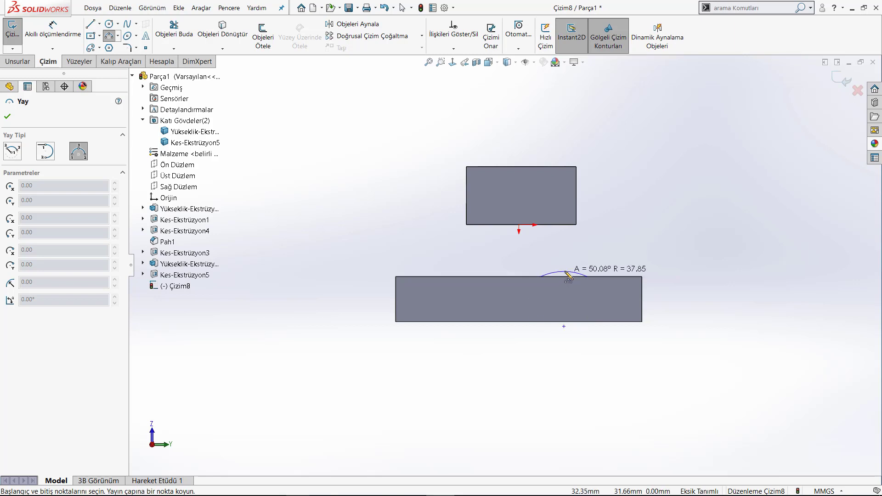
{"action": "left_click", "coordinate": [569, 277]}
{"action": "scroll", "coordinate": [581, 273], "scroll_direction": "down", "scroll_amount": 5}
{"action": "right_click_drag", "start_coordinate": [661, 218], "coordinate": [636, 218]}
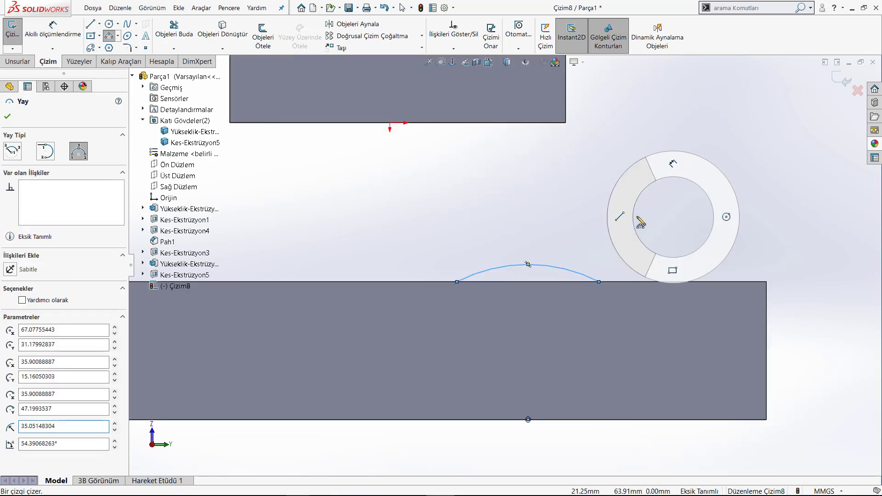
{"action": "left_click", "coordinate": [458, 282]}
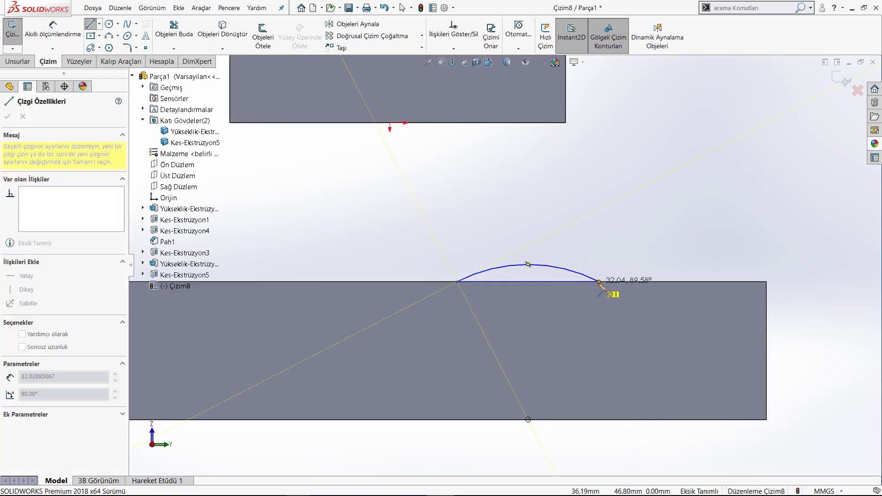
{"action": "left_click", "coordinate": [598, 282]}
Extrude the arc profile Up To Vertex at the block's far corner.
{"action": "left_click", "coordinate": [17, 61]}
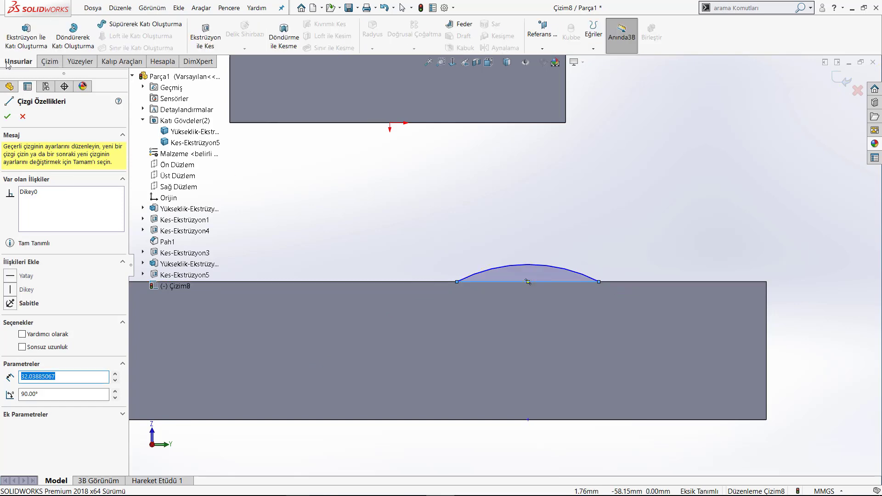
{"action": "left_click", "coordinate": [20, 41]}
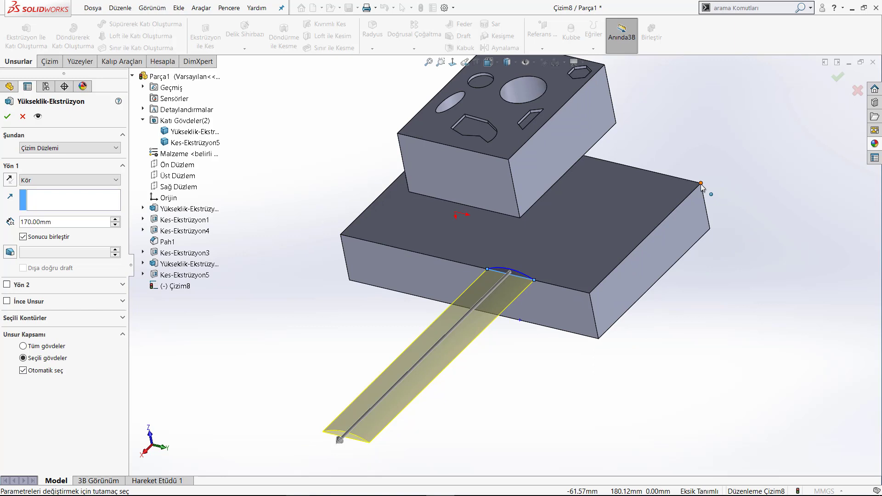
{"action": "left_click", "coordinate": [701, 184]}
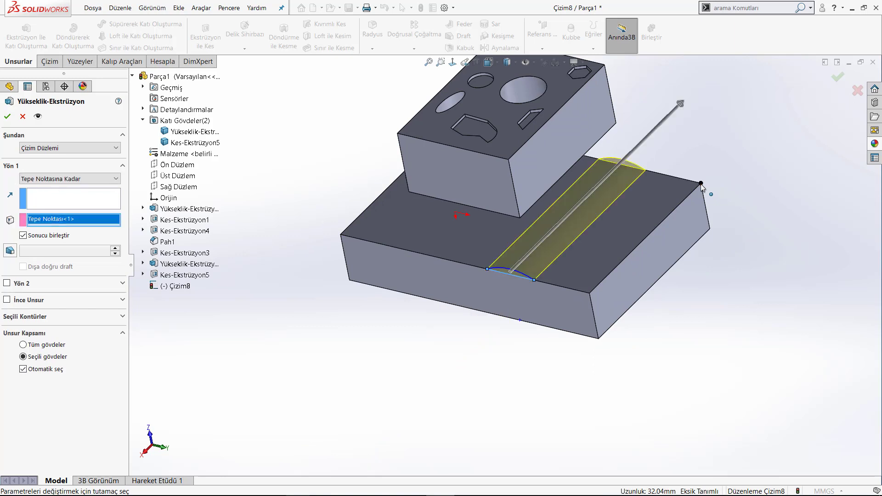
{"action": "right_click", "coordinate": [705, 171]}
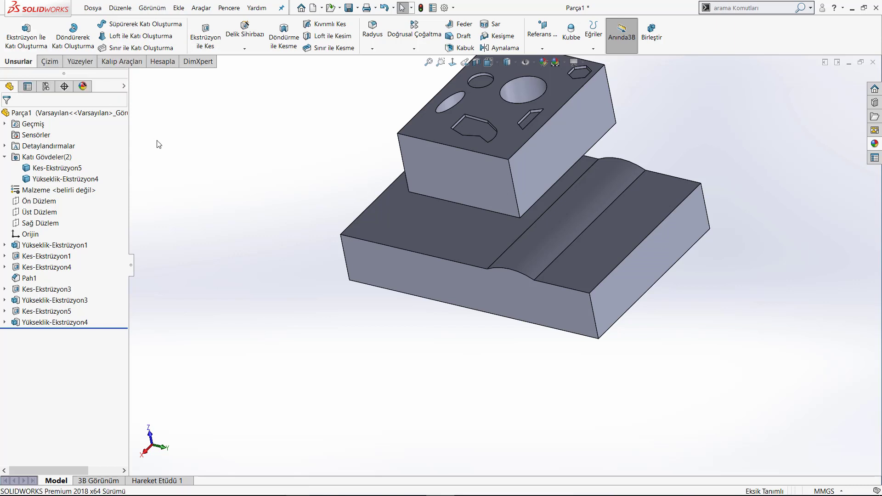
Sketch a small circle near the right side of the top block's underside face.
{"action": "middle_click_drag", "start_coordinate": [334, 213], "coordinate": [568, 192]}
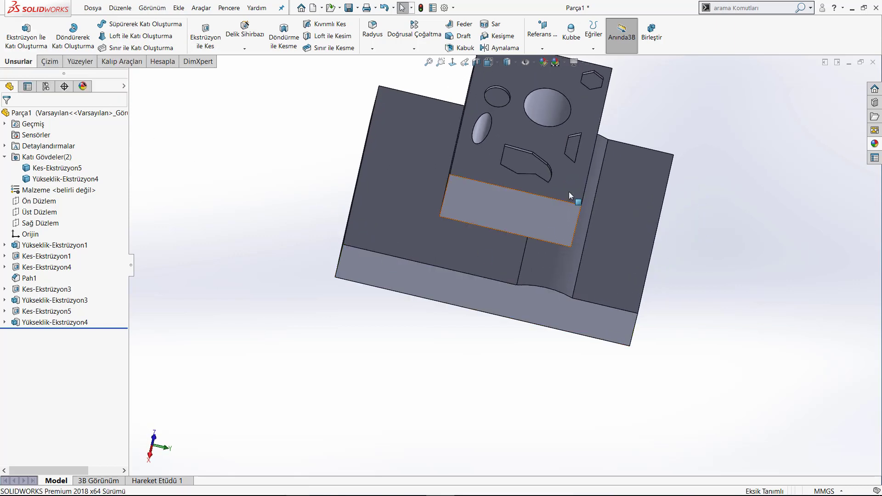
{"action": "key", "text": "ctrl+8"}
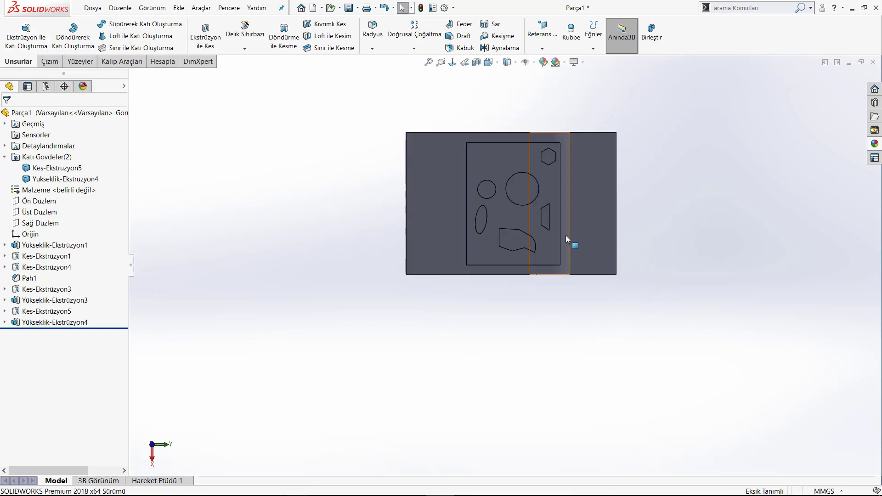
{"action": "middle_click_drag", "start_coordinate": [561, 282], "coordinate": [502, 144]}
{"action": "scroll", "coordinate": [503, 181], "scroll_direction": "down", "scroll_amount": 3}
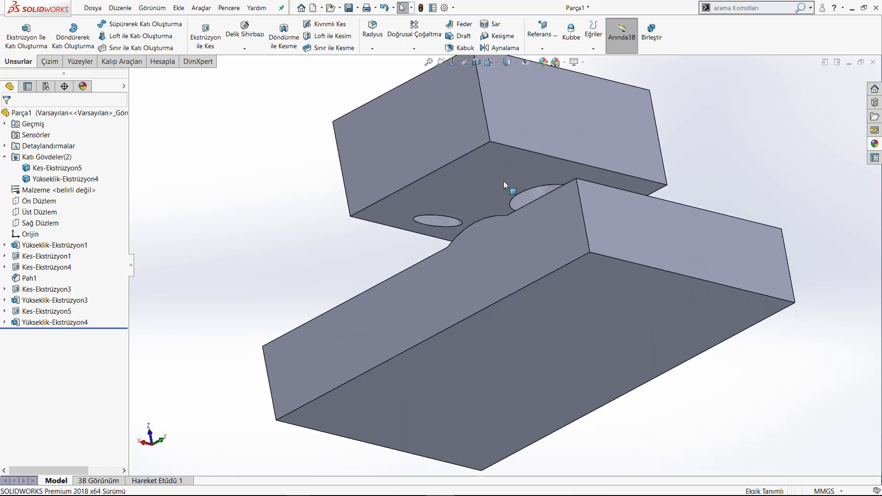
{"action": "scroll", "coordinate": [470, 176], "scroll_direction": "down", "scroll_amount": 3}
{"action": "left_click", "coordinate": [469, 175]}
{"action": "left_click", "coordinate": [498, 154]}
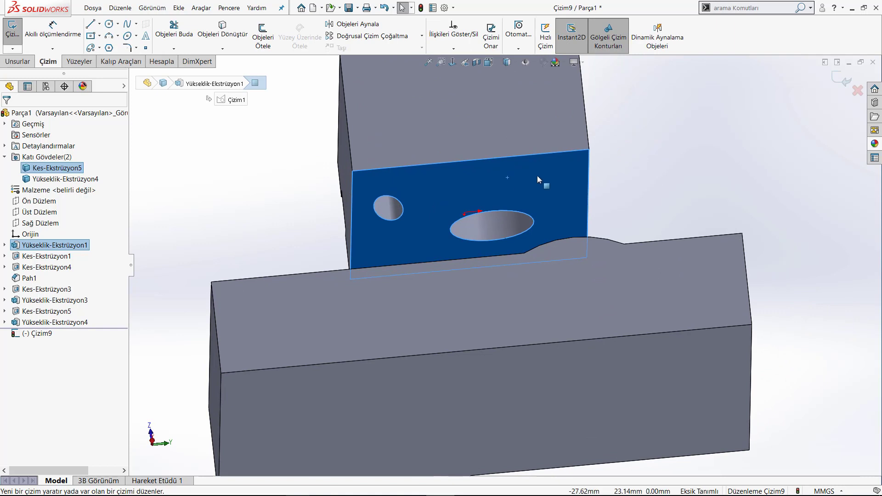
{"action": "key", "text": "c"}
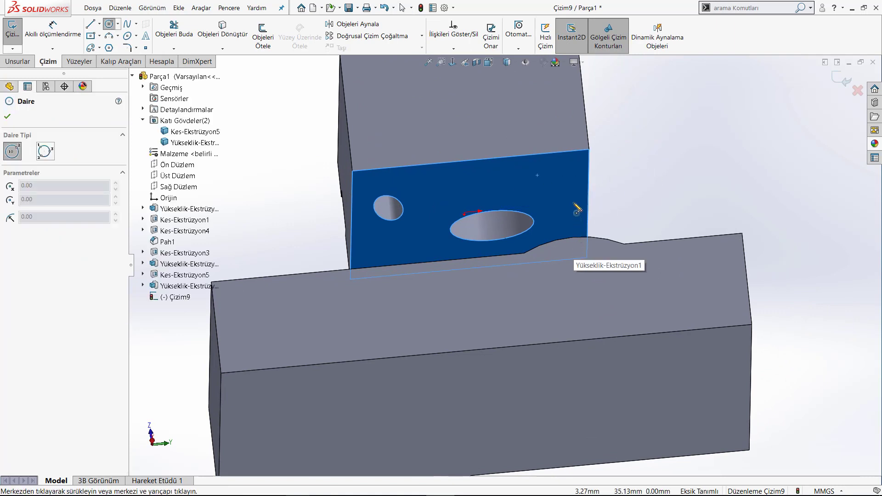
{"action": "left_click", "coordinate": [566, 173]}
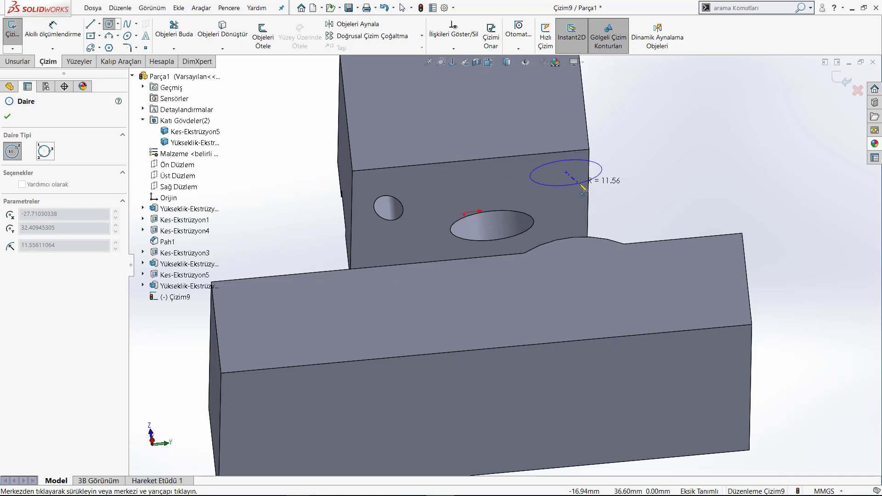
{"action": "left_click", "coordinate": [17, 61]}
Extrude the circle Up To Body, reaching the Yükseklik-Ekstrüzyon4 ridge, after briefly trying Mid Plane.
{"action": "left_click", "coordinate": [27, 35]}
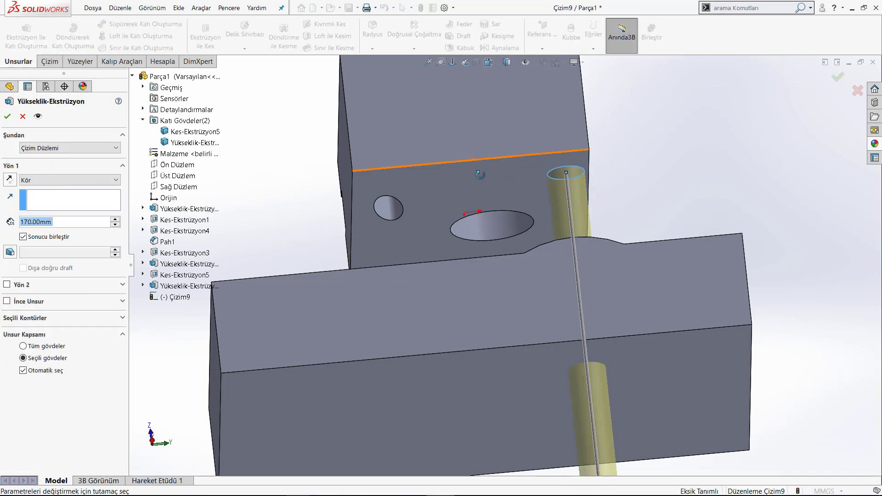
{"action": "middle_click_drag", "start_coordinate": [379, 152], "coordinate": [257, 238]}
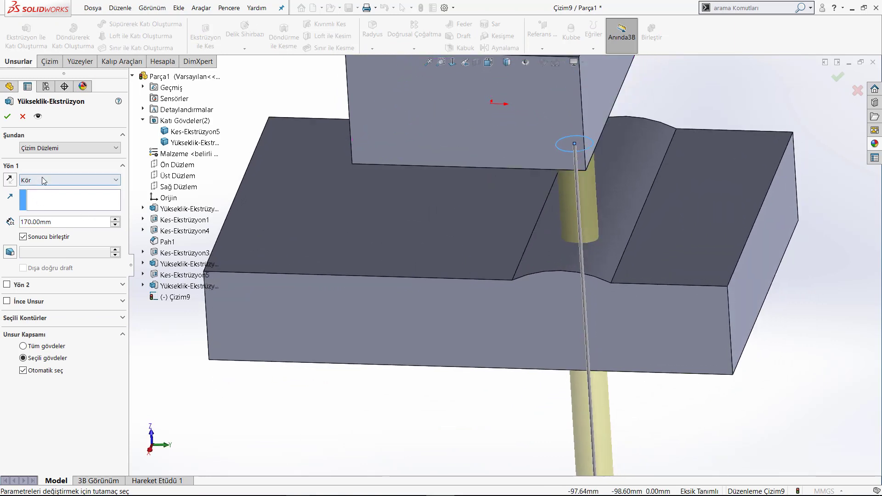
{"action": "left_click", "coordinate": [42, 178]}
{"action": "left_click", "coordinate": [53, 250]}
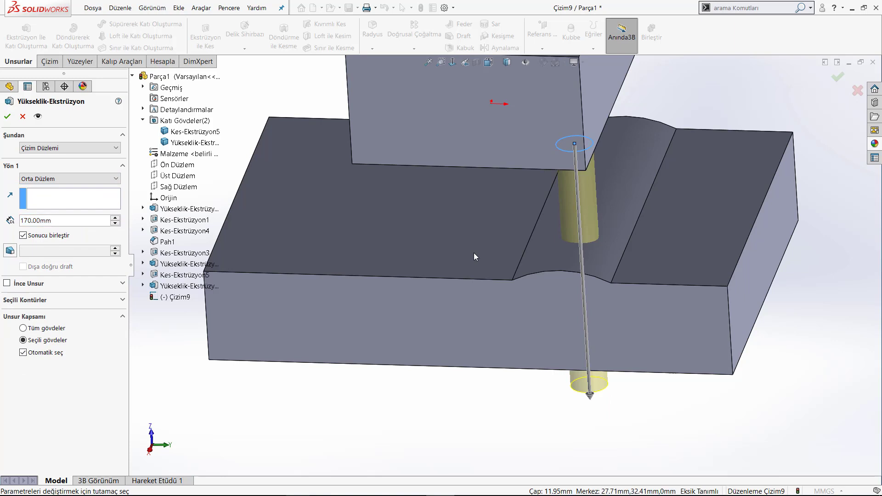
{"action": "left_click", "coordinate": [69, 179]}
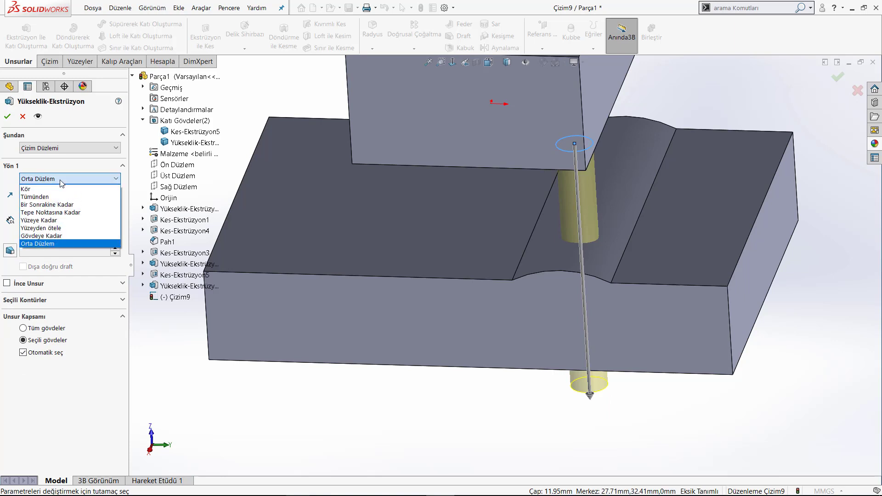
{"action": "left_click", "coordinate": [57, 239]}
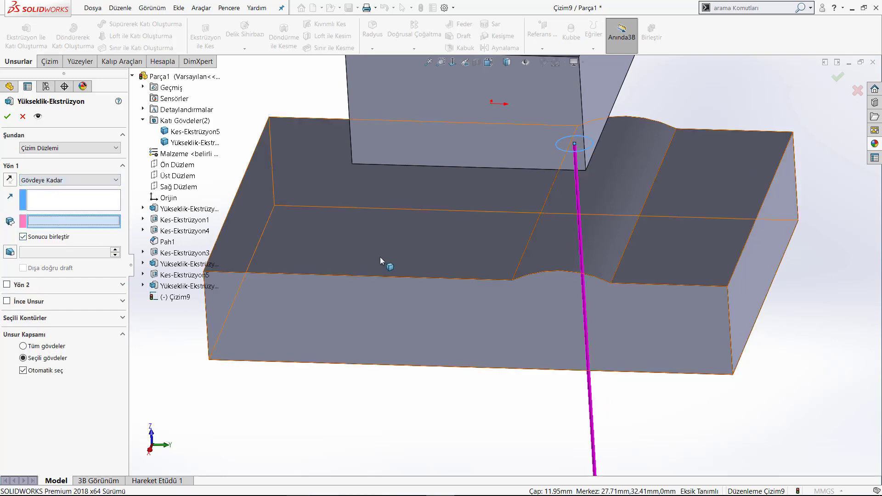
{"action": "left_click", "coordinate": [488, 255]}
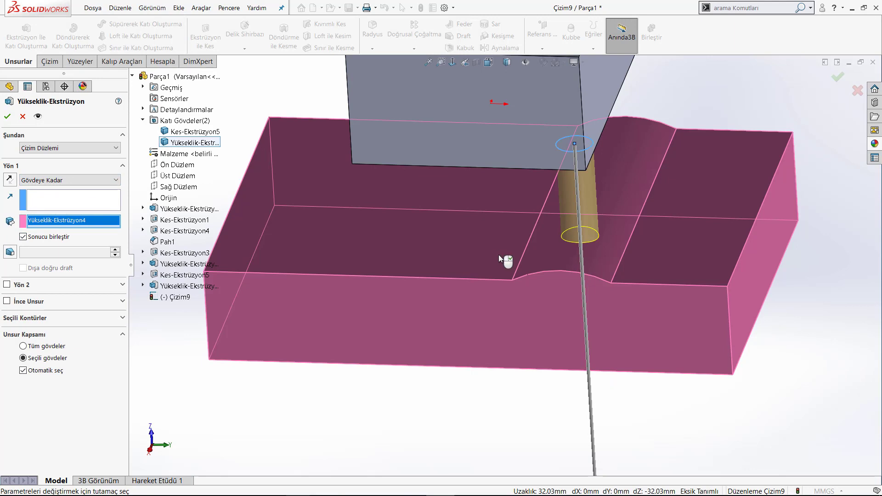
{"action": "middle_click_drag", "start_coordinate": [498, 255], "coordinate": [540, 238]}
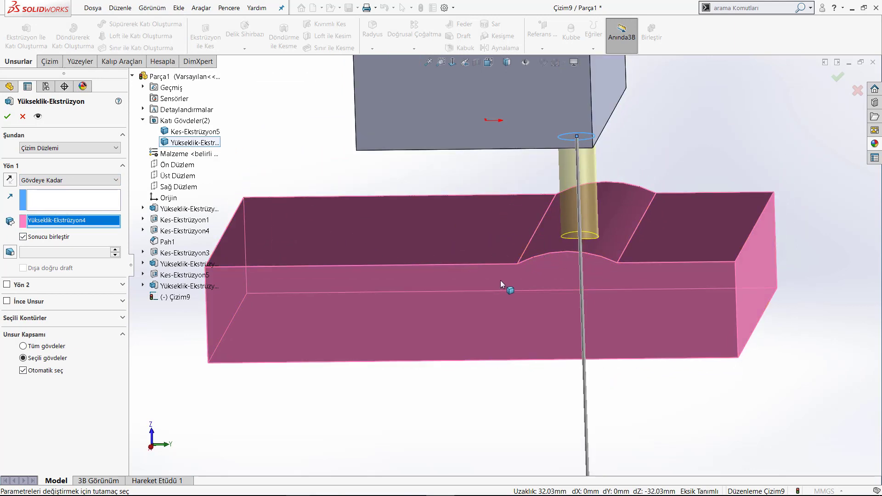
{"action": "middle_click_drag", "start_coordinate": [502, 279], "coordinate": [519, 260]}
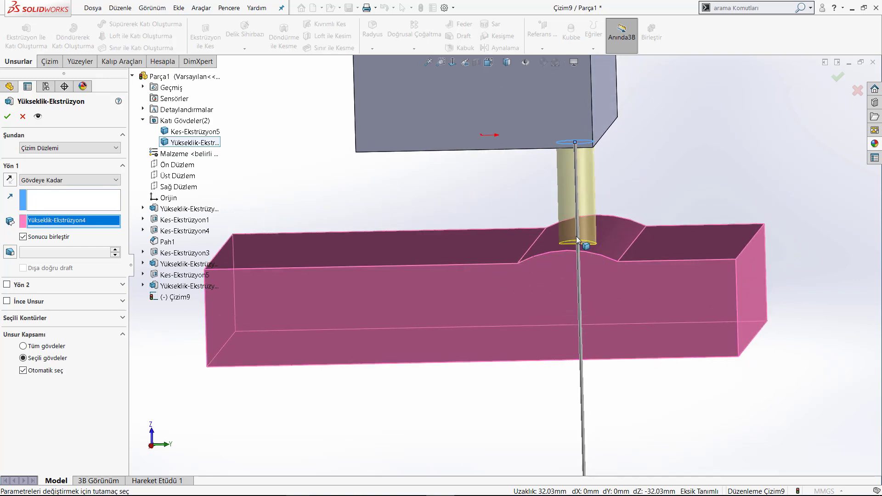
{"action": "left_click", "coordinate": [8, 118]}
Select the pin's cylindrical face and orbit around the pin to inspect it.
{"action": "scroll", "coordinate": [507, 208], "scroll_direction": "down", "scroll_amount": 5}
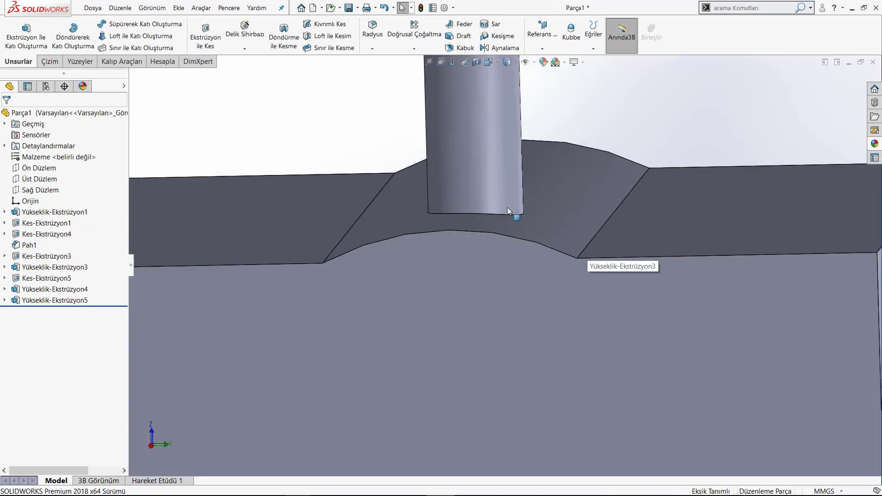
{"action": "left_click", "coordinate": [507, 207]}
{"action": "mouse_move", "coordinate": [513, 219]}
{"action": "middle_mouse_down"}
{"action": "mouse_move", "coordinate": [408, 284]}
{"action": "mouse_move", "coordinate": [348, 247]}
{"action": "middle_mouse_up"}
{"action": "left_click", "coordinate": [348, 247]}
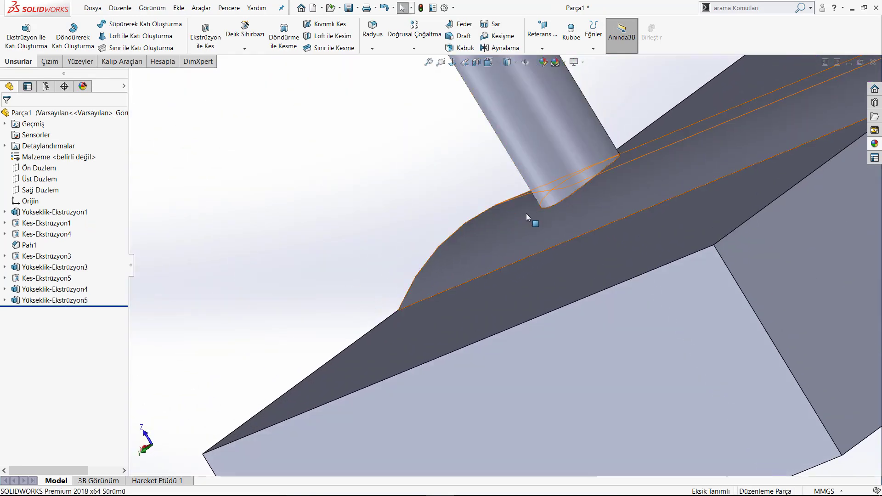
{"action": "middle_click_drag", "start_coordinate": [459, 248], "coordinate": [611, 161]}
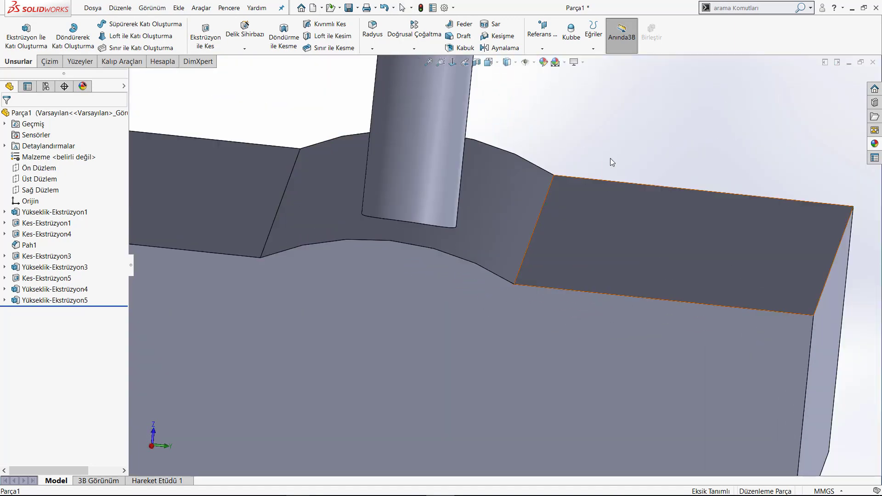
Inspect the part in a section view, then close it to show the blocks and pin whole.
{"action": "key", "text": "f"}
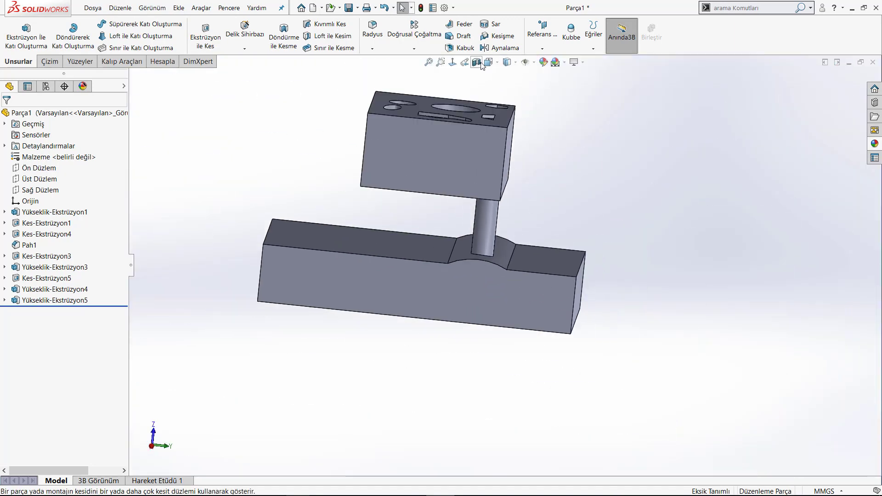
{"action": "left_click", "coordinate": [478, 63]}
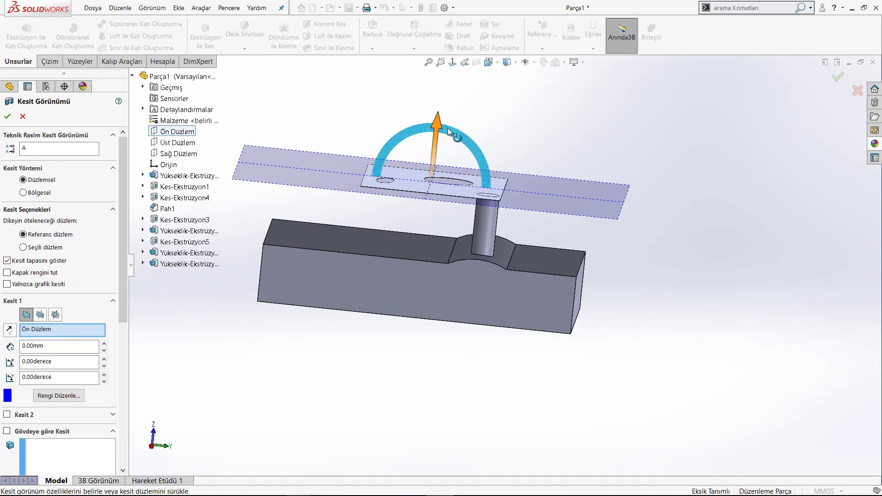
{"action": "left_click_drag", "start_coordinate": [448, 128], "coordinate": [483, 160]}
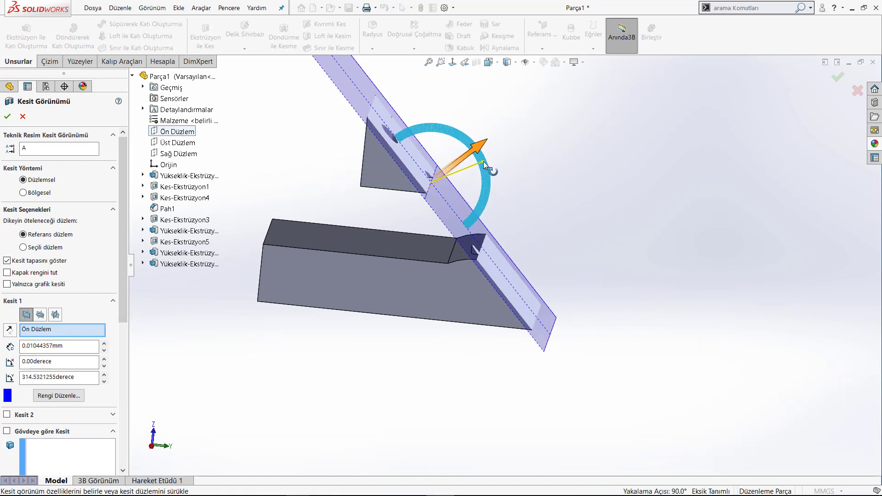
{"action": "middle_click_drag", "start_coordinate": [483, 160], "coordinate": [508, 259]}
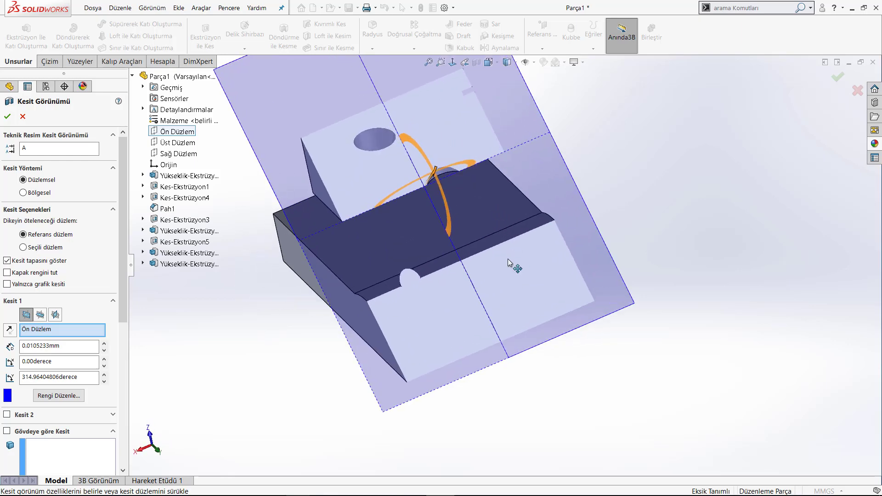
{"action": "scroll", "coordinate": [442, 283], "scroll_direction": "down", "scroll_amount": 5}
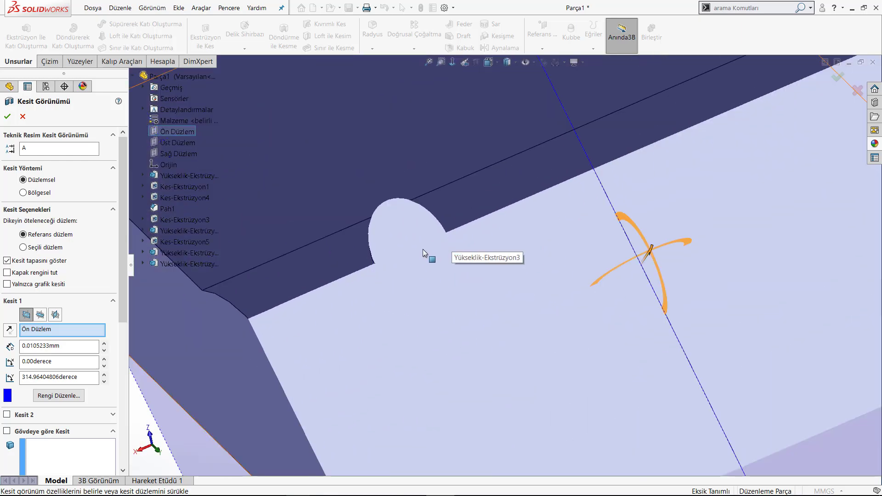
{"action": "key", "text": "Escape"}
{"action": "scroll", "coordinate": [415, 256], "scroll_direction": "up", "scroll_amount": 5}
Select the Yükseklik-Ekstrüzyon5 pin feature in the FeatureManager design tree.
{"action": "scroll", "coordinate": [414, 263], "scroll_direction": "up", "scroll_amount": 3}
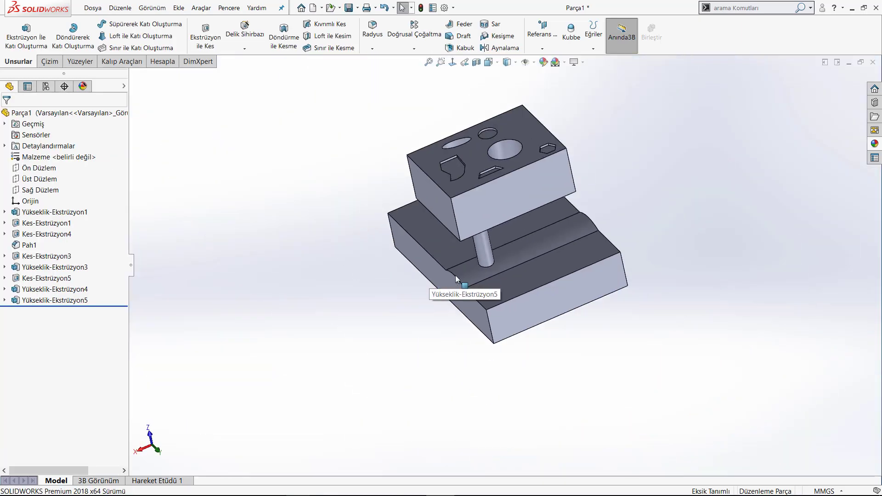
{"action": "mouse_move", "coordinate": [455, 275]}
{"action": "middle_mouse_down"}
{"action": "mouse_move", "coordinate": [516, 171]}
{"action": "mouse_move", "coordinate": [528, 196]}
{"action": "middle_mouse_up"}
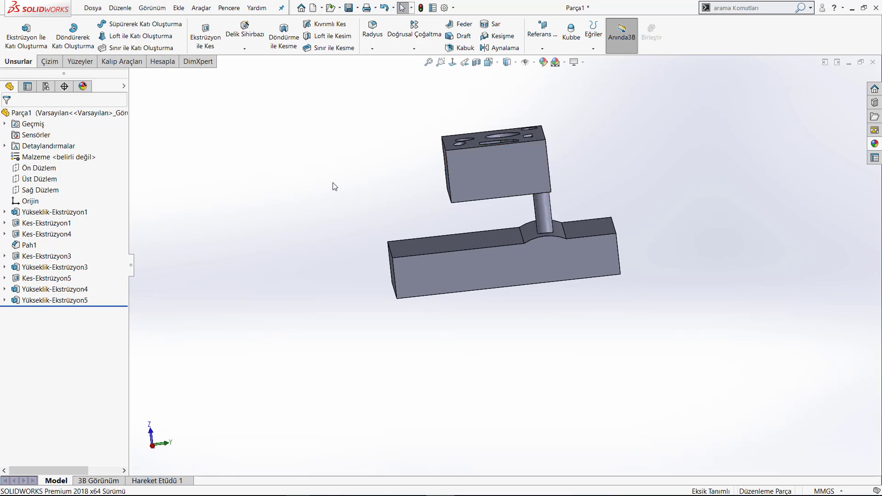
{"action": "scroll", "coordinate": [552, 230], "scroll_direction": "down", "scroll_amount": 2}
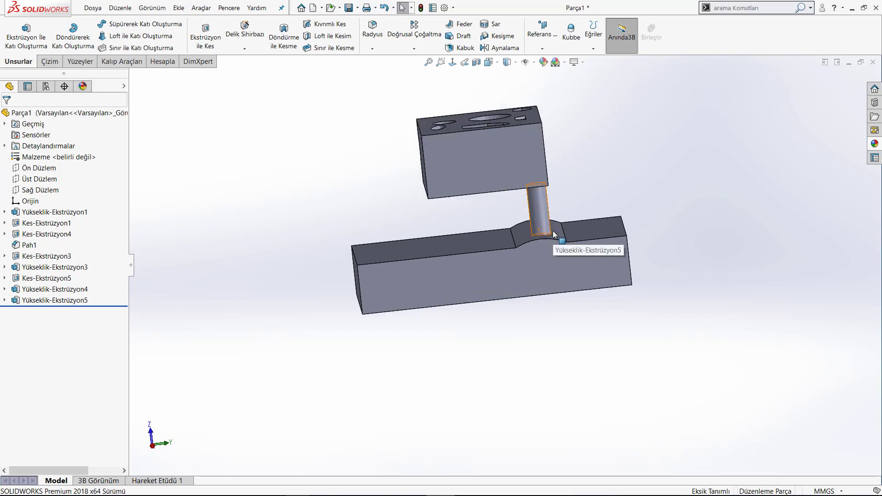
{"action": "scroll", "coordinate": [542, 195], "scroll_direction": "down", "scroll_amount": 1}
{"action": "left_click", "coordinate": [533, 194]}
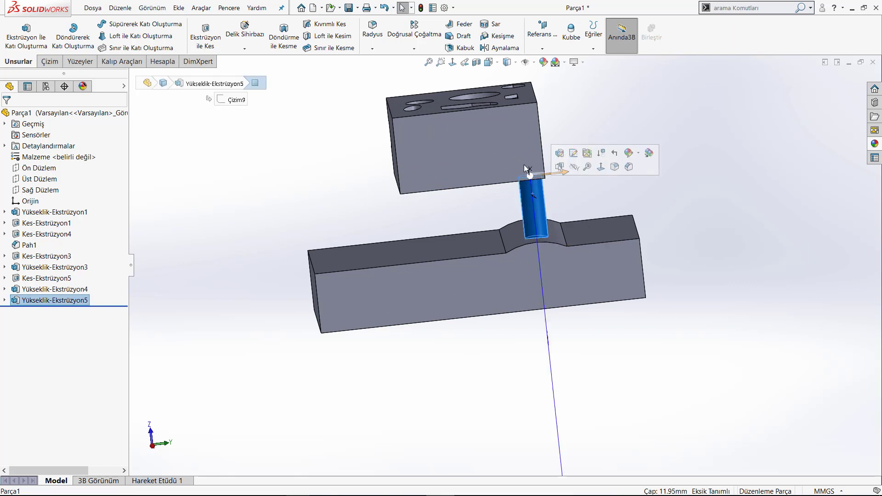
{"action": "left_click", "coordinate": [444, 209]}
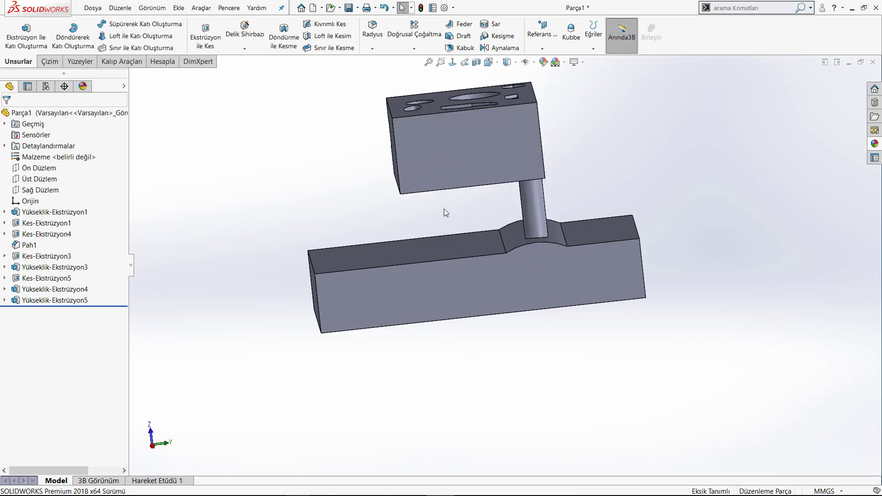
{"action": "scroll", "coordinate": [444, 209], "scroll_direction": "up", "scroll_amount": 3}
{"action": "mouse_move", "coordinate": [349, 117]}
{"action": "left_mouse_down"}
{"action": "mouse_move", "coordinate": [395, 213]}
{"action": "mouse_move", "coordinate": [641, 338]}
{"action": "left_mouse_up"}
{"action": "left_click", "coordinate": [571, 336]}
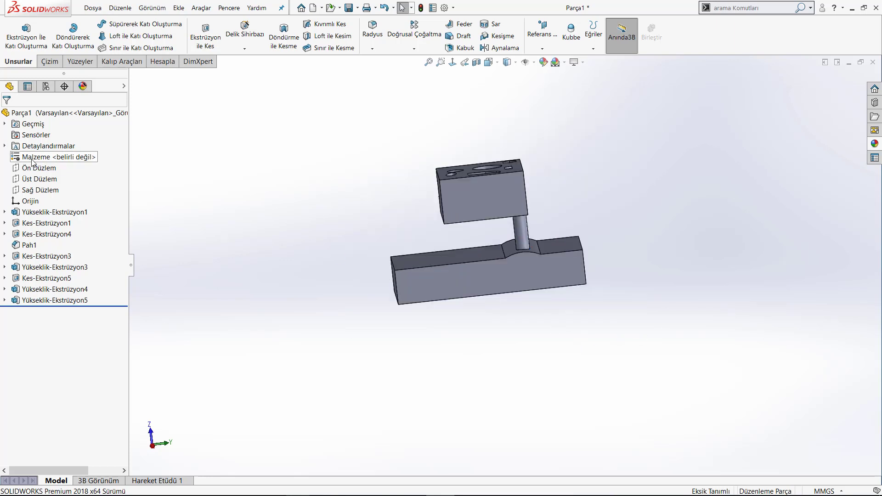
{"action": "left_click", "coordinate": [42, 301]}
Delete the Yükseklik-Ekstrüzyon5 pin feature, confirming with Evet, and collapse Katı Gövdeler.
{"action": "key", "text": "Delete"}
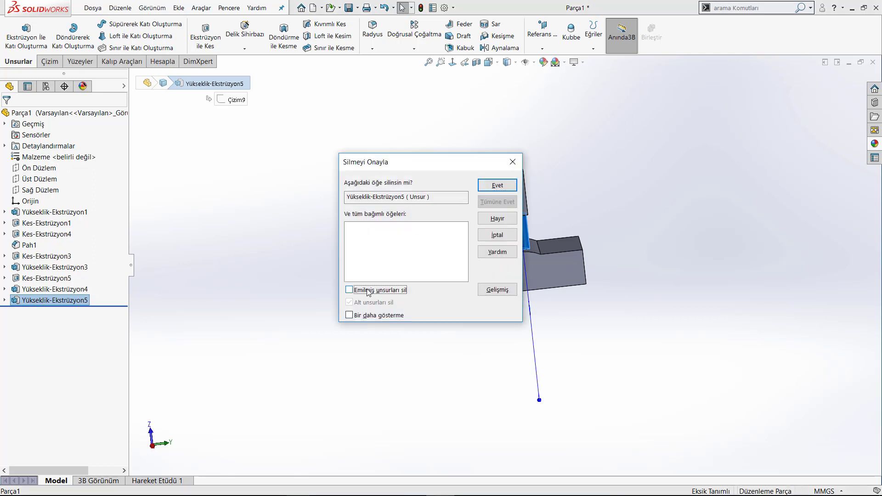
{"action": "left_click", "coordinate": [489, 183]}
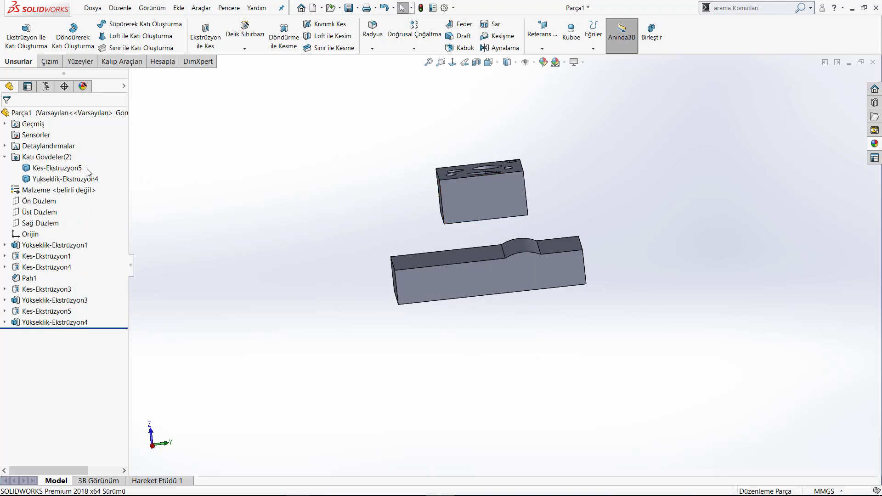
{"action": "left_click", "coordinate": [5, 156]}
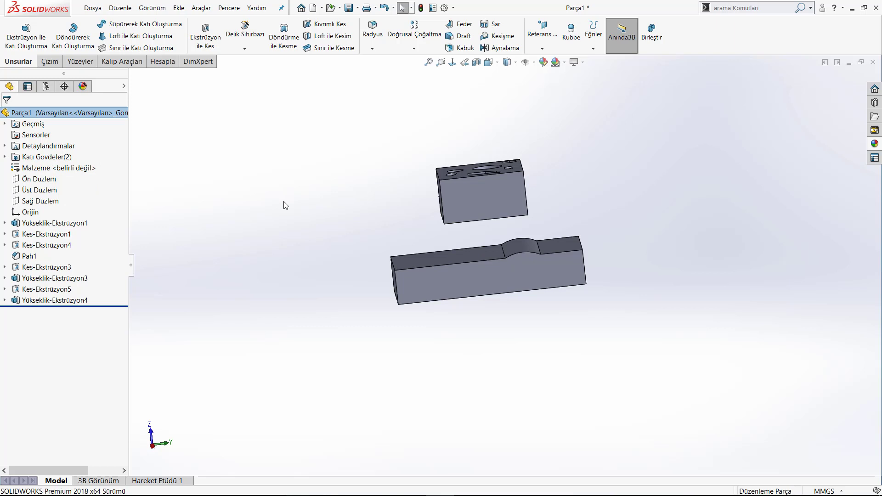
Orbit to a near-front view and select the upper block's top face.
{"action": "mouse_move", "coordinate": [285, 205]}
{"action": "middle_mouse_down"}
{"action": "mouse_move", "coordinate": [303, 218]}
{"action": "mouse_move", "coordinate": [297, 185]}
{"action": "mouse_move", "coordinate": [294, 257]}
{"action": "middle_mouse_up"}
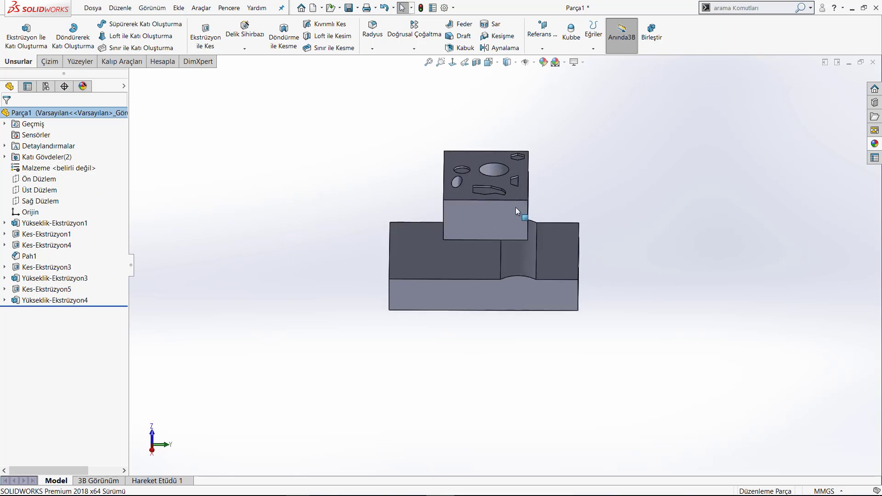
{"action": "scroll", "coordinate": [510, 207], "scroll_direction": "down", "scroll_amount": 2}
{"action": "scroll", "coordinate": [498, 206], "scroll_direction": "down", "scroll_amount": 4}
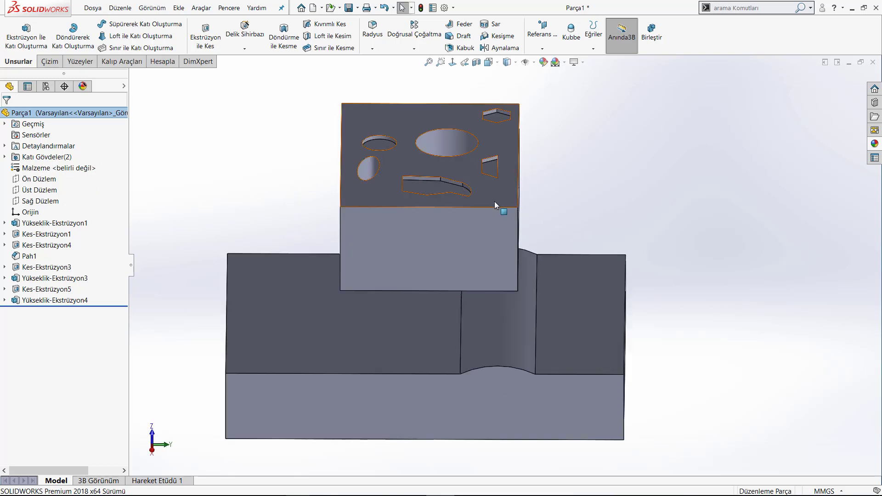
{"action": "left_click", "coordinate": [495, 203]}
Start a sketch on the top block's holed face, viewed Normal To.
{"action": "left_click", "coordinate": [538, 176]}
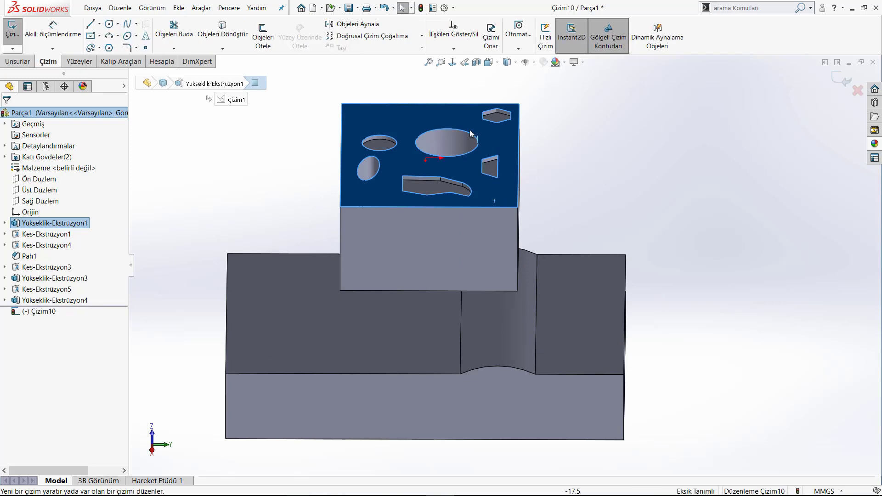
{"action": "left_click", "coordinate": [452, 63]}
{"action": "scroll", "coordinate": [538, 275], "scroll_direction": "up", "scroll_amount": 2}
{"action": "scroll", "coordinate": [569, 257], "scroll_direction": "down", "scroll_amount": 2}
{"action": "scroll", "coordinate": [596, 240], "scroll_direction": "down", "scroll_amount": 3}
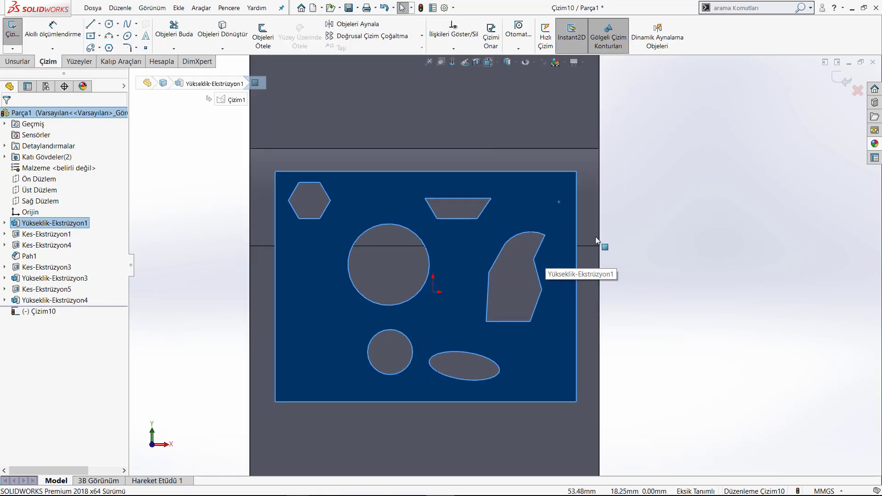
{"action": "middle_click_drag", "start_coordinate": [596, 236], "coordinate": [542, 191]}
{"action": "scroll", "coordinate": [465, 103], "scroll_direction": "up", "scroll_amount": 3}
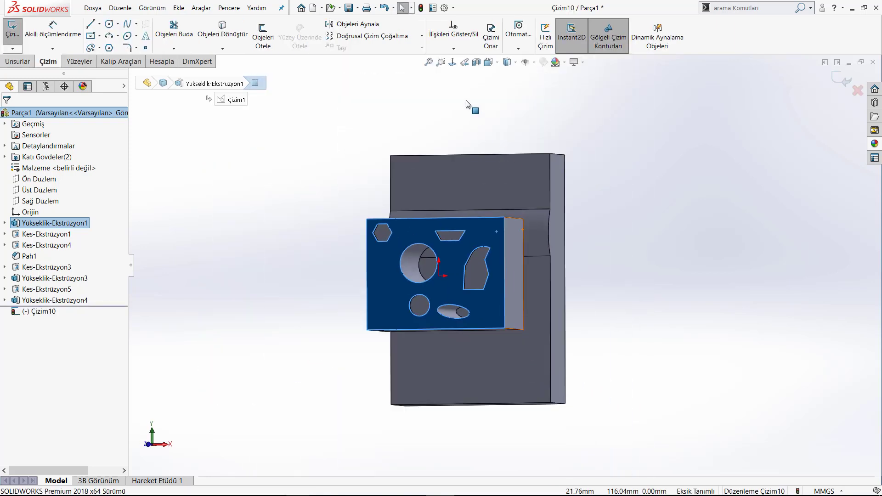
{"action": "left_click", "coordinate": [452, 63]}
{"action": "scroll", "coordinate": [588, 213], "scroll_direction": "down", "scroll_amount": 3}
Draw a small circle near the face's top-right corner and start an Ekstrüzyon ile Kes cut.
{"action": "right_click_drag", "start_coordinate": [555, 203], "coordinate": [643, 209]}
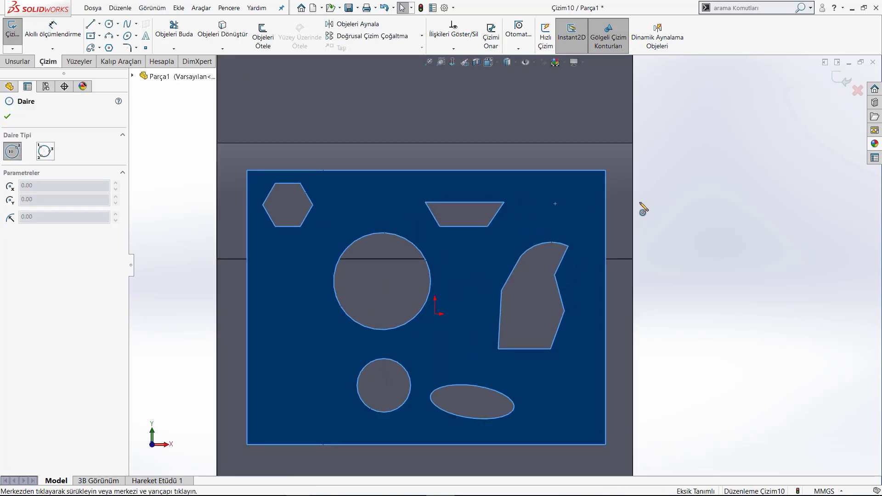
{"action": "left_click_drag", "start_coordinate": [555, 193], "coordinate": [571, 210]}
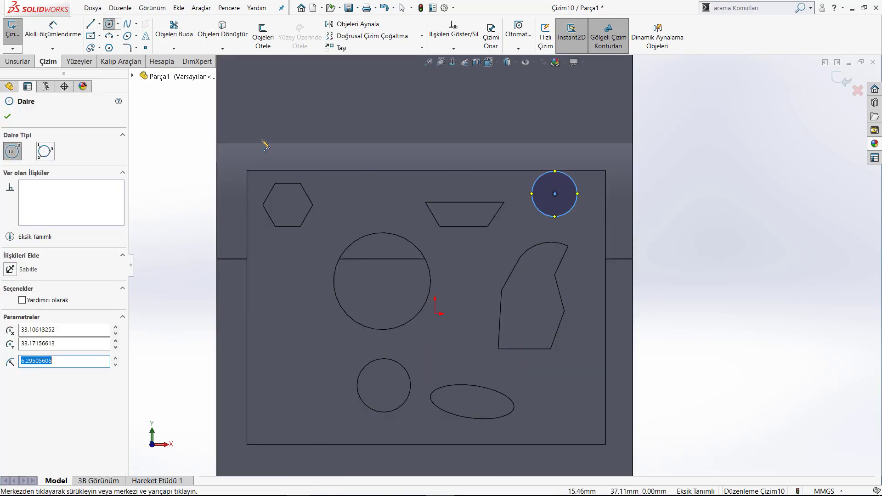
{"action": "left_click", "coordinate": [17, 61]}
{"action": "left_click", "coordinate": [206, 36]}
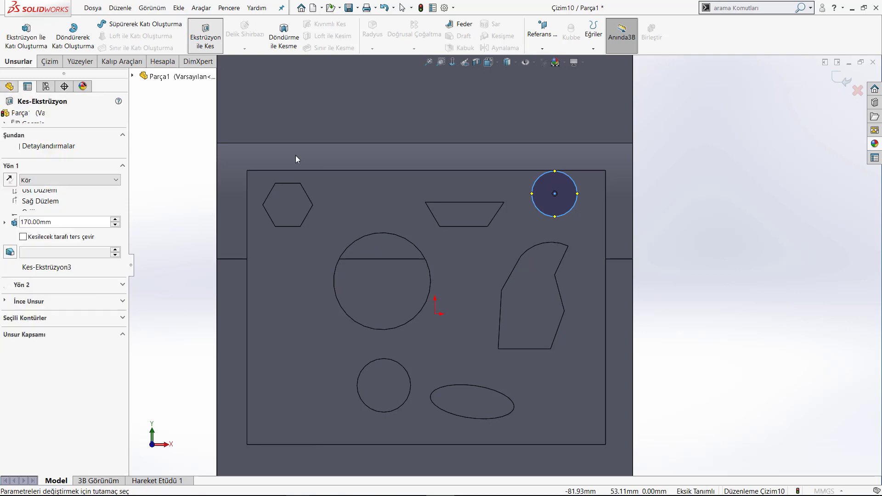
Set the cut's Yön 1 to Gövdeye Kadar, ending at body Yükseklik-Ekstrüzyon4, creating Kes-Ekstrüzyon6.
{"action": "left_click", "coordinate": [69, 180]}
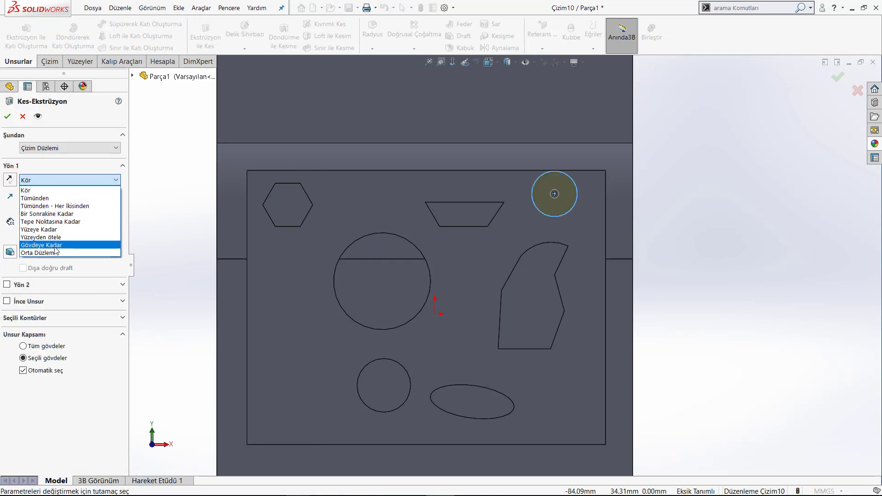
{"action": "left_click", "coordinate": [55, 244]}
{"action": "scroll", "coordinate": [561, 292], "scroll_direction": "up", "scroll_amount": 3}
{"action": "middle_click_drag", "start_coordinate": [560, 292], "coordinate": [503, 115]}
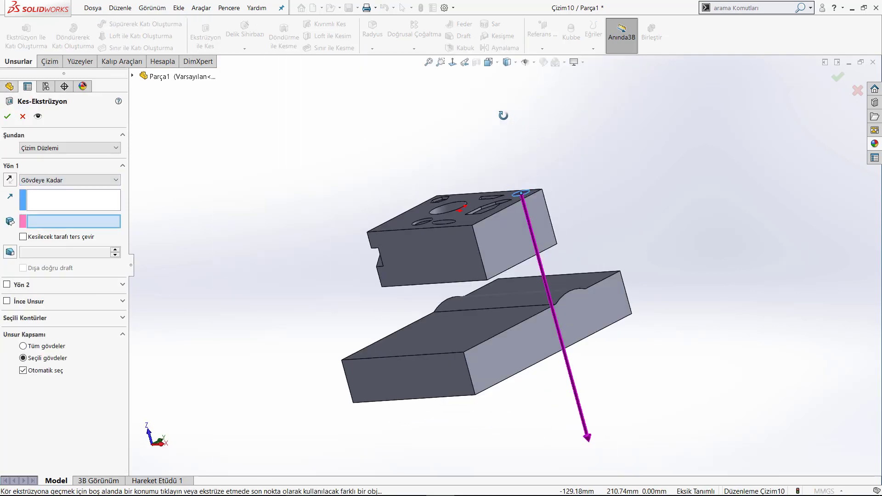
{"action": "scroll", "coordinate": [467, 282], "scroll_direction": "up", "scroll_amount": 3}
{"action": "left_click", "coordinate": [467, 281]}
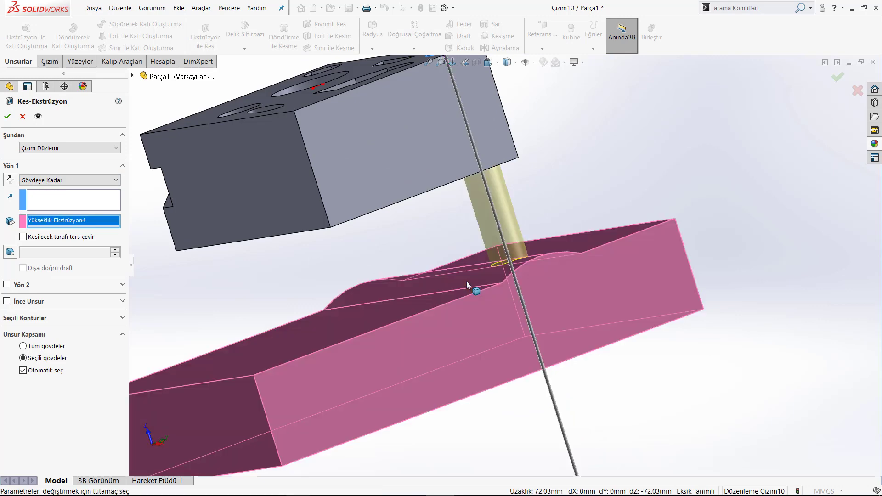
{"action": "key", "text": "Return"}
{"action": "scroll", "coordinate": [465, 282], "scroll_direction": "up", "scroll_amount": 5}
{"action": "mouse_move", "coordinate": [464, 282]}
{"action": "middle_mouse_down"}
{"action": "mouse_move", "coordinate": [509, 337]}
{"action": "mouse_move", "coordinate": [506, 329]}
{"action": "middle_mouse_up"}
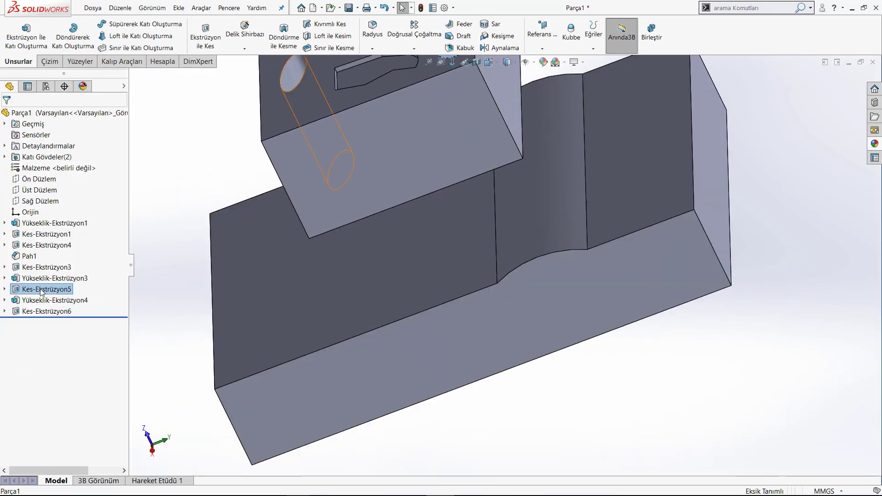
Edit Kes-Ekstrüzyon6 so its Seçili gövdeler scope cuts only the top block.
{"action": "left_click", "coordinate": [46, 310]}
{"action": "left_click", "coordinate": [54, 285]}
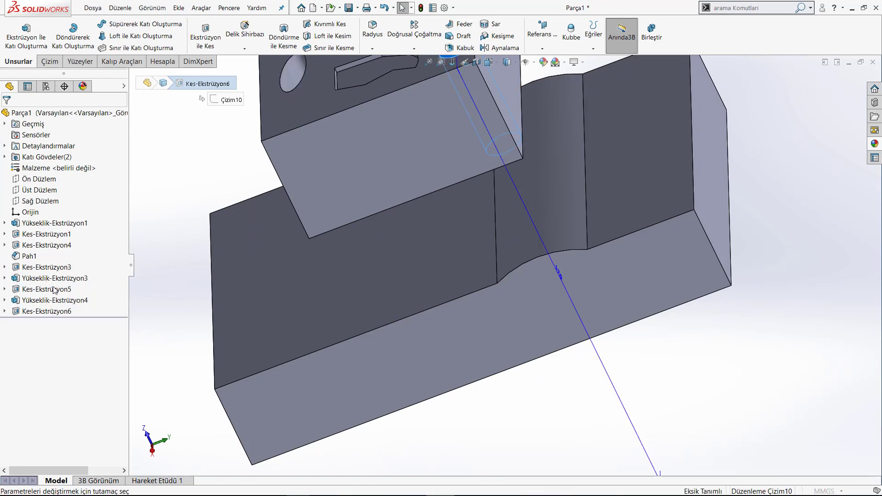
{"action": "middle_click_drag", "start_coordinate": [449, 279], "coordinate": [427, 205]}
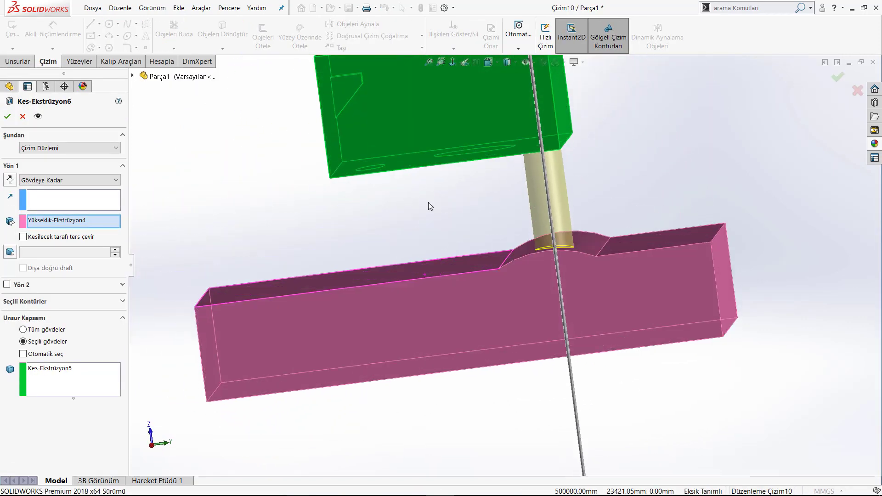
{"action": "scroll", "coordinate": [504, 269], "scroll_direction": "down", "scroll_amount": 5}
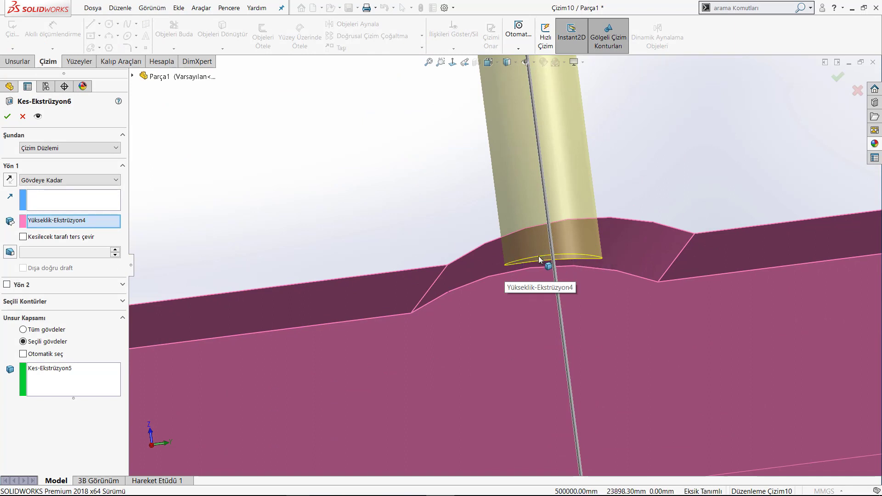
{"action": "scroll", "coordinate": [539, 260], "scroll_direction": "up", "scroll_amount": 3}
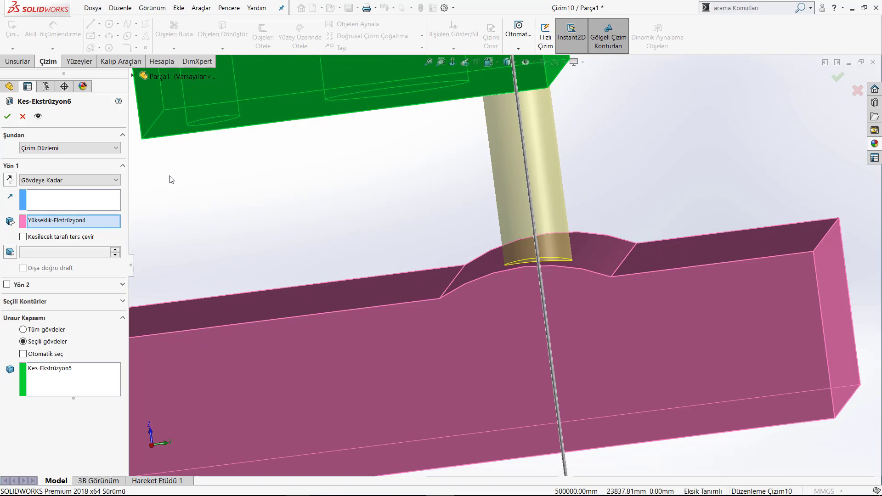
{"action": "left_click", "coordinate": [7, 116]}
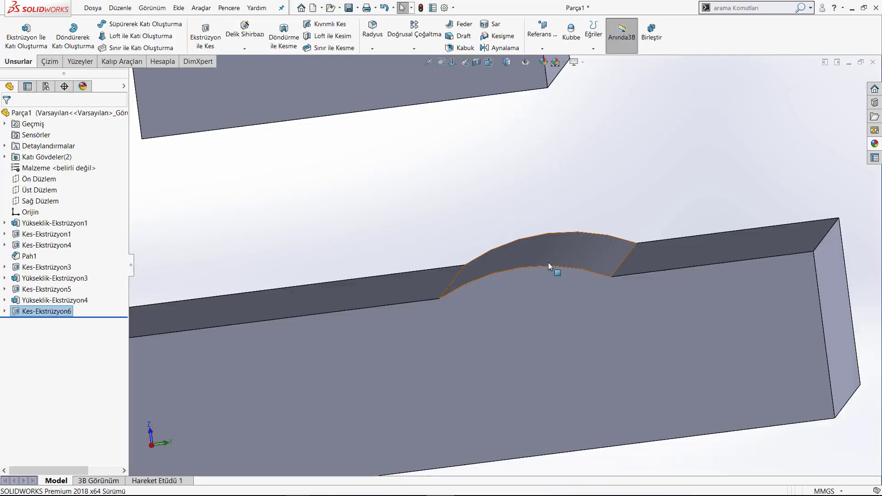
Orbit the model to inspect the base block's intact arc ridge.
{"action": "left_click", "coordinate": [546, 261]}
{"action": "left_click", "coordinate": [420, 198]}
{"action": "mouse_move", "coordinate": [419, 198]}
{"action": "middle_mouse_down"}
{"action": "mouse_move", "coordinate": [398, 212]}
{"action": "mouse_move", "coordinate": [295, 194]}
{"action": "middle_mouse_up"}
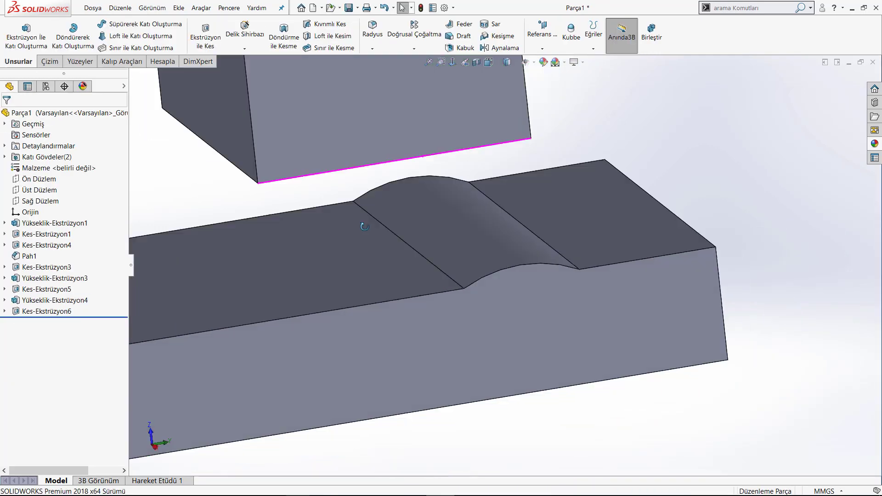